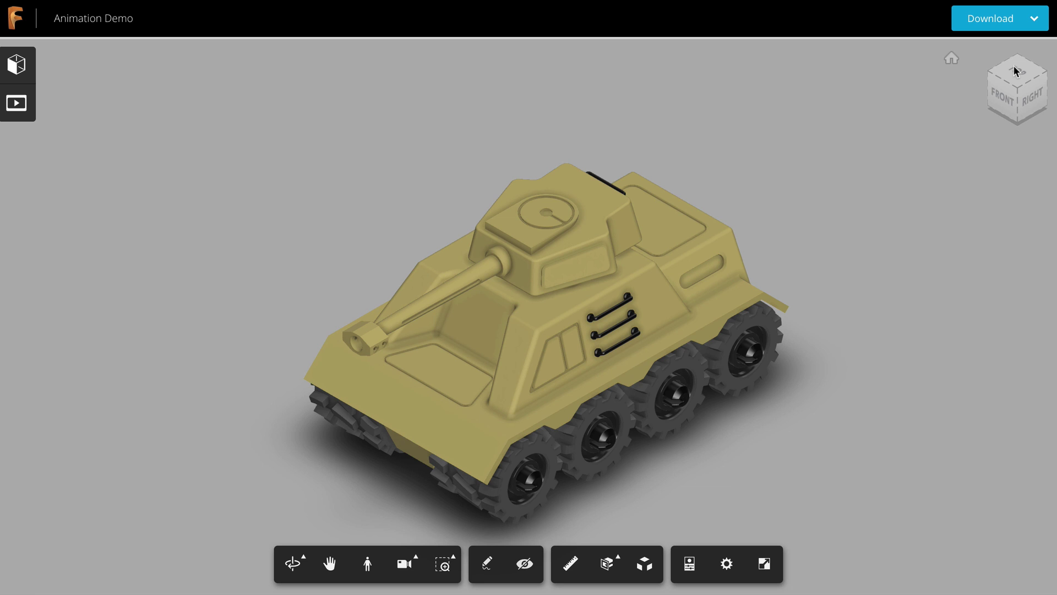
- Request a Fusion 360 Archive (f3d) export of Animation Demo, with the download link e-mailed
{"action": "left_click", "coordinate": [1035, 20]}
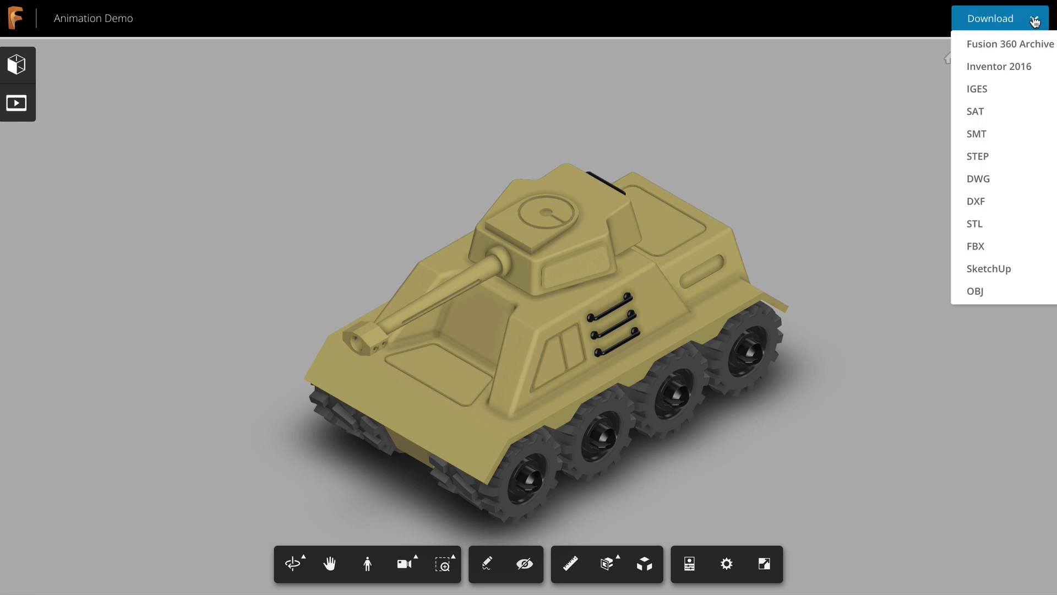
{"action": "left_click", "coordinate": [1046, 43]}
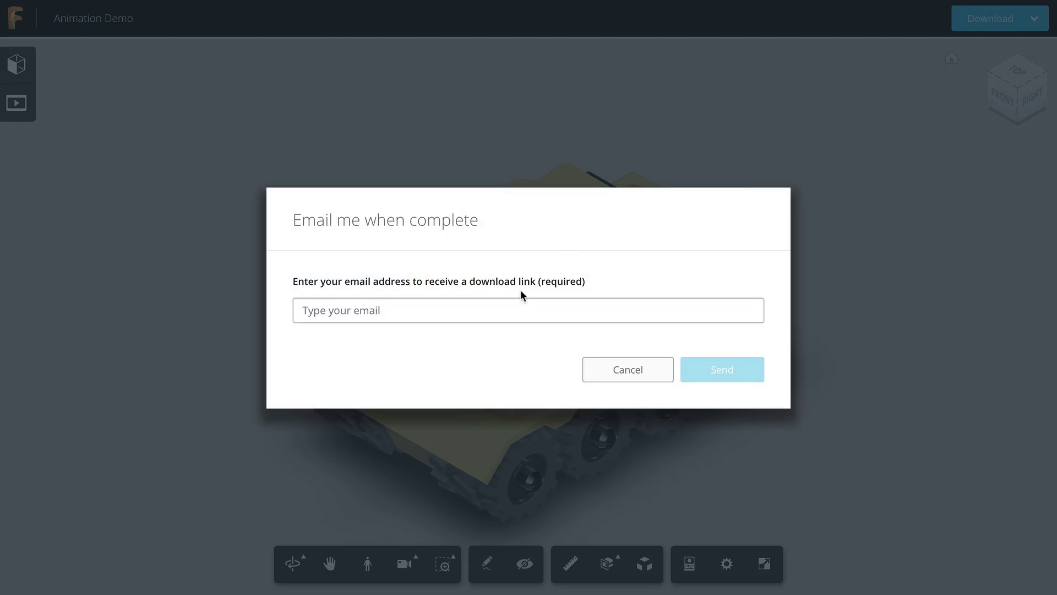
{"action": "left_click", "coordinate": [723, 370]}
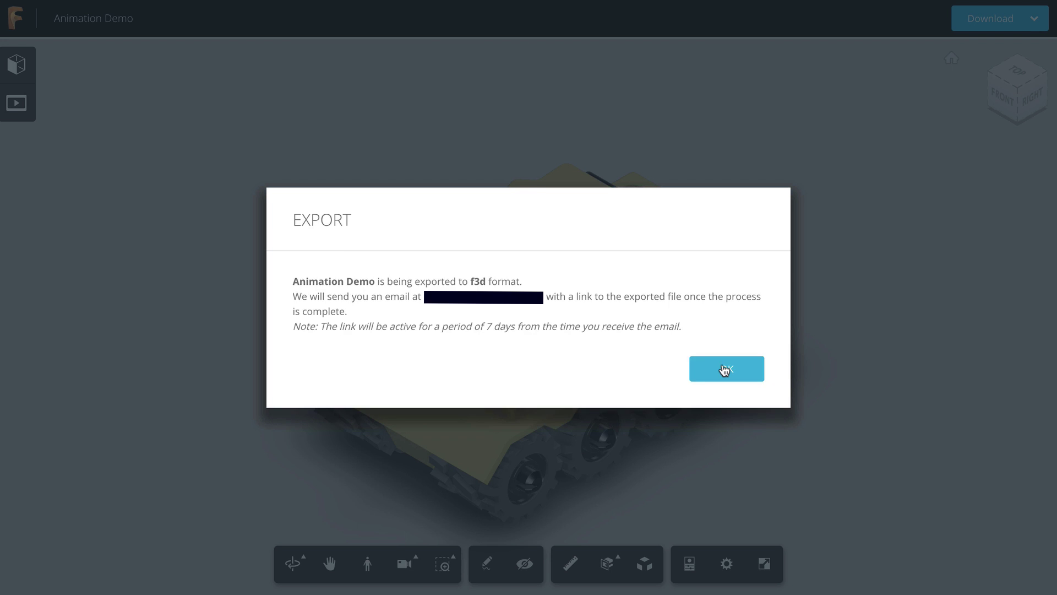
{"action": "left_click", "coordinate": [725, 370]}
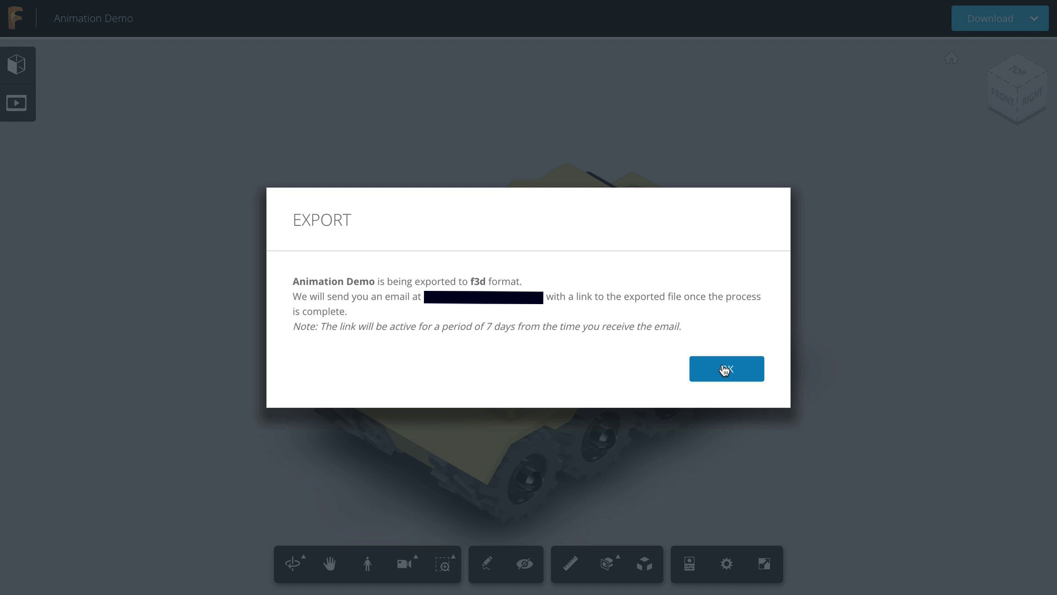
- Dismiss the export notice and upload Animation Demo.f3d into Product Design Online's master folder
{"action": "left_click", "coordinate": [725, 369]}
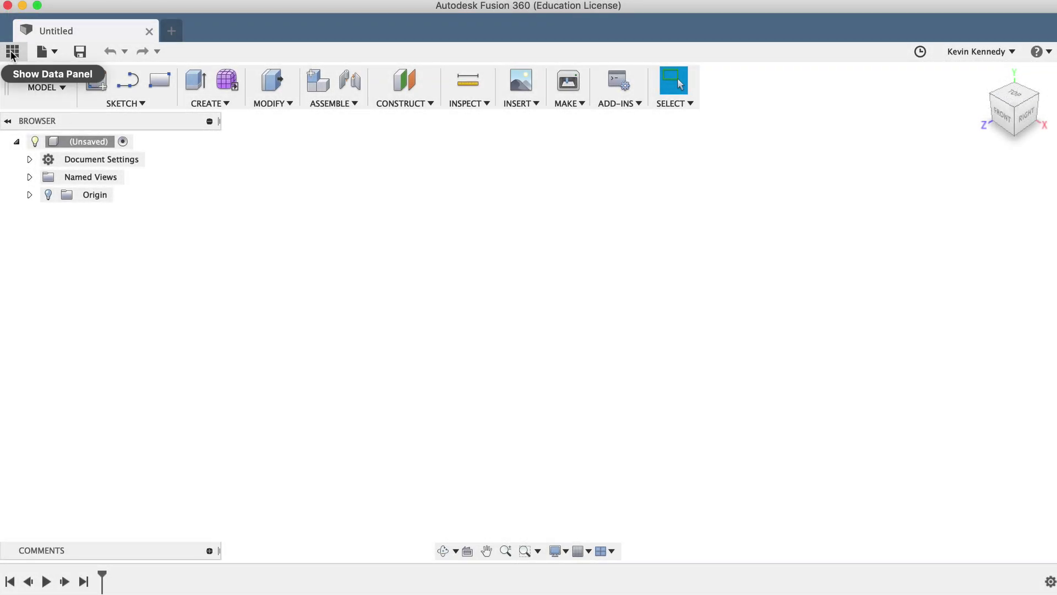
{"action": "left_click", "coordinate": [12, 53]}
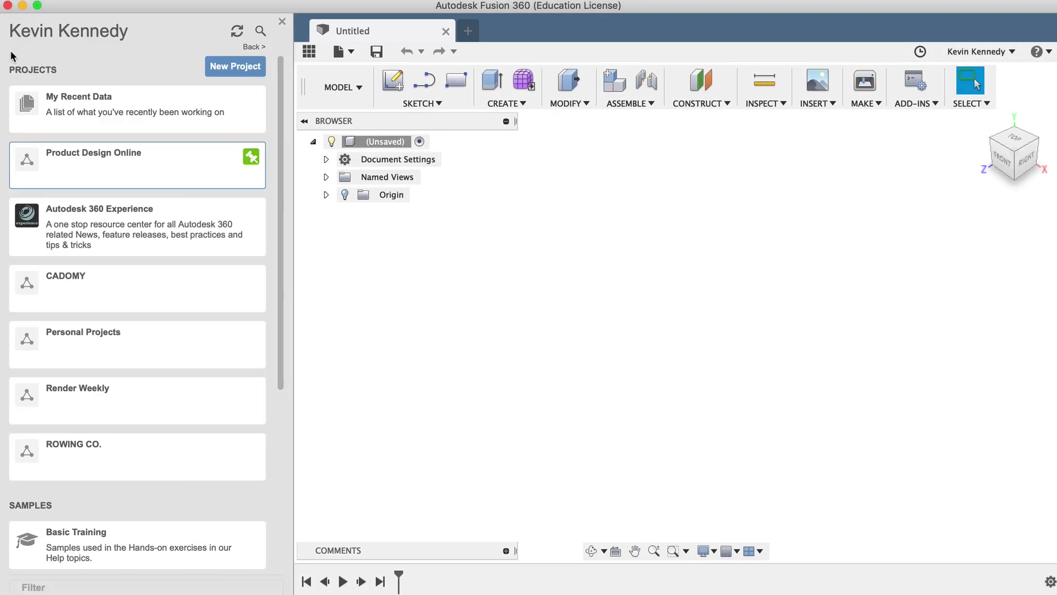
{"action": "left_click", "coordinate": [184, 162]}
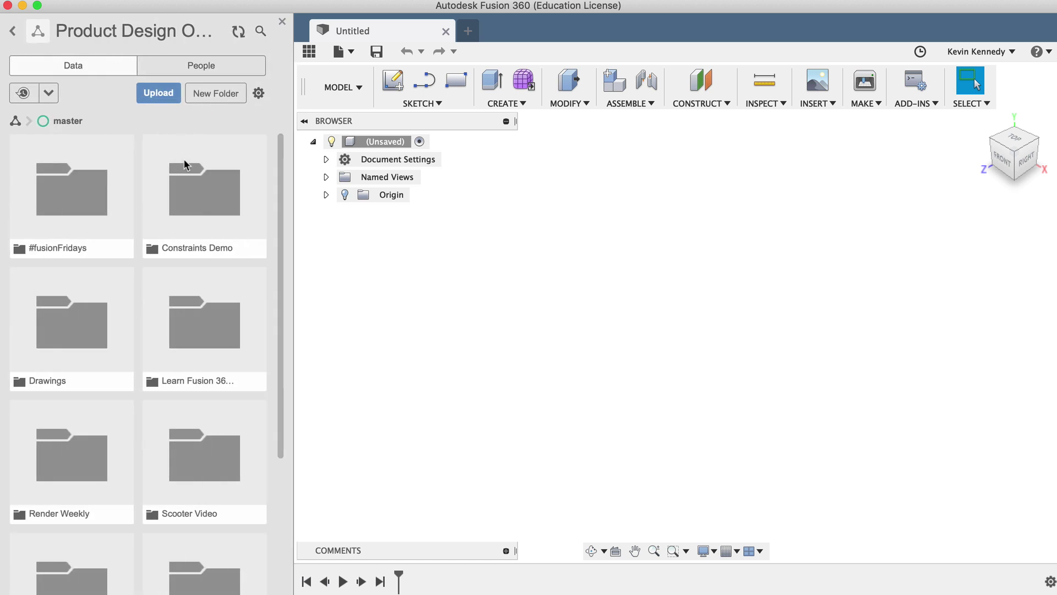
{"action": "left_click", "coordinate": [154, 94]}
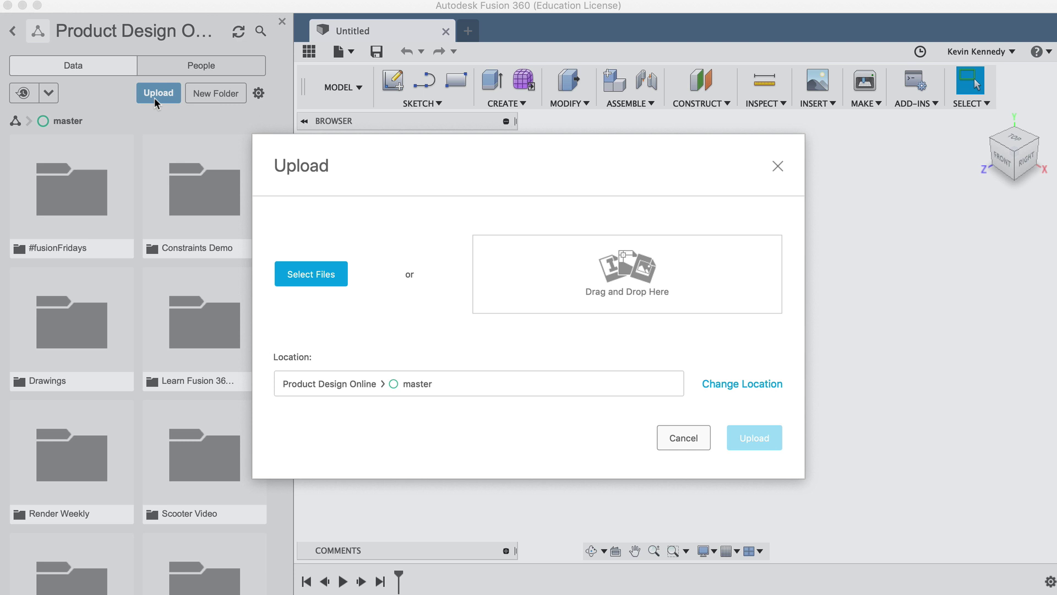
{"action": "left_click", "coordinate": [305, 273]}
{"action": "left_click", "coordinate": [412, 138]}
{"action": "left_click", "coordinate": [797, 389]}
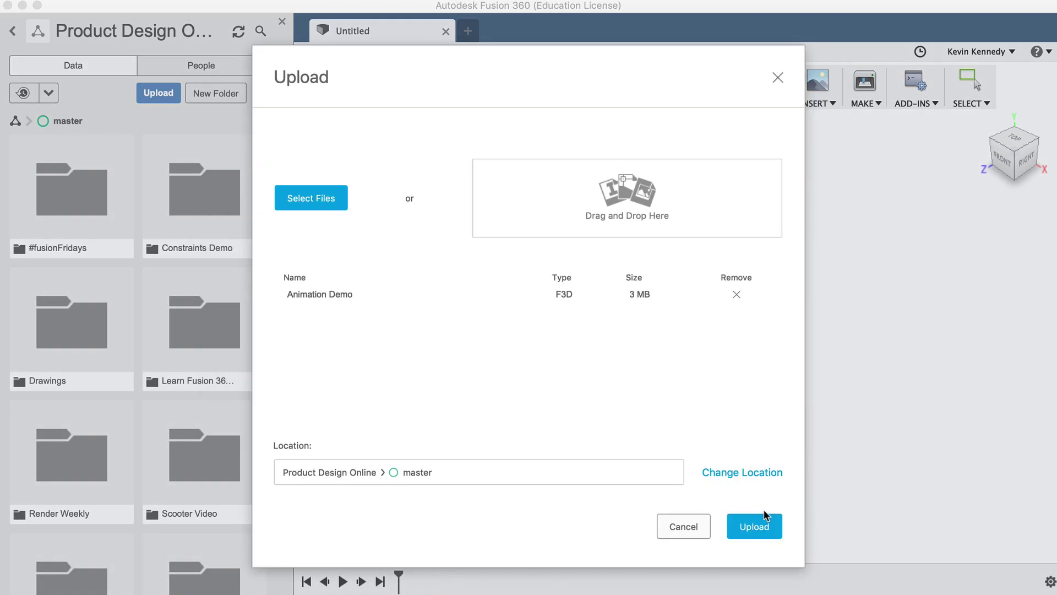
{"action": "left_click", "coordinate": [764, 521]}
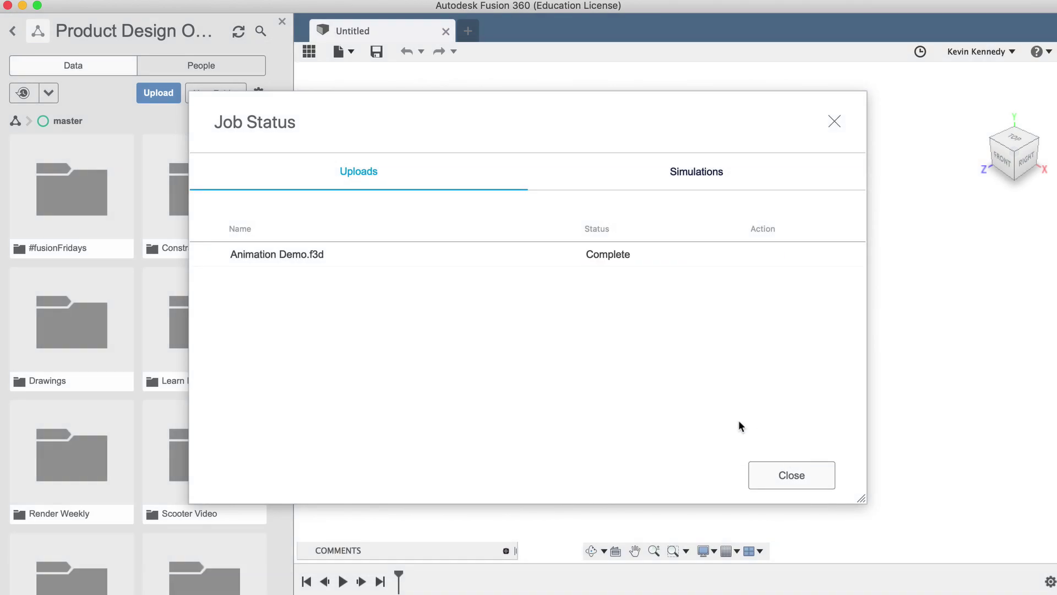
{"action": "scroll", "coordinate": [229, 432], "scroll_direction": "down", "scroll_amount": 5}
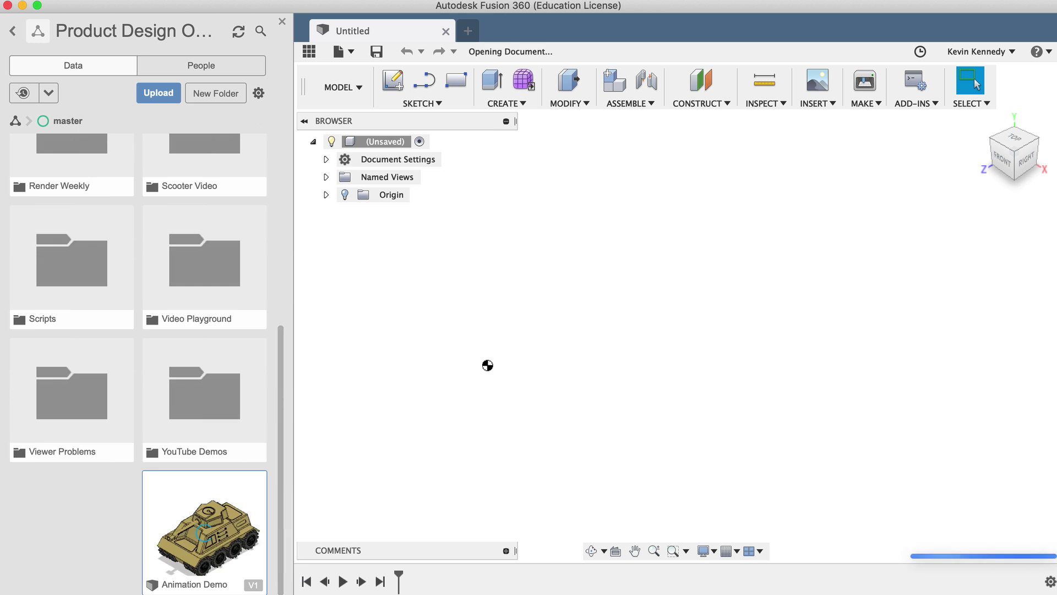
- Hide the Data Panel and switch Animation Demo v1 to the Animation workspace
{"action": "left_click", "coordinate": [307, 55]}
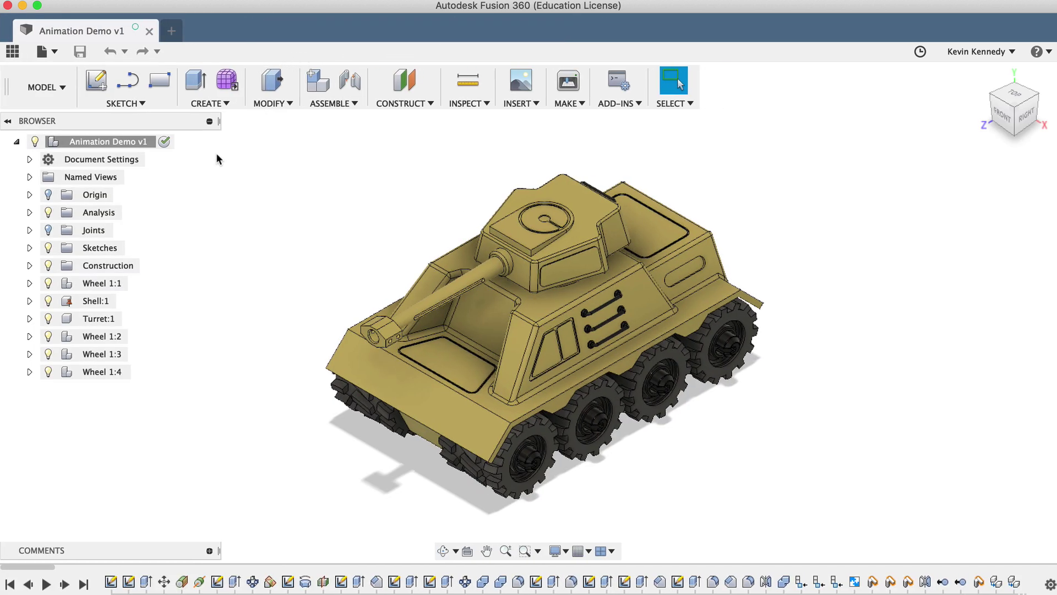
{"action": "left_click", "coordinate": [48, 87]}
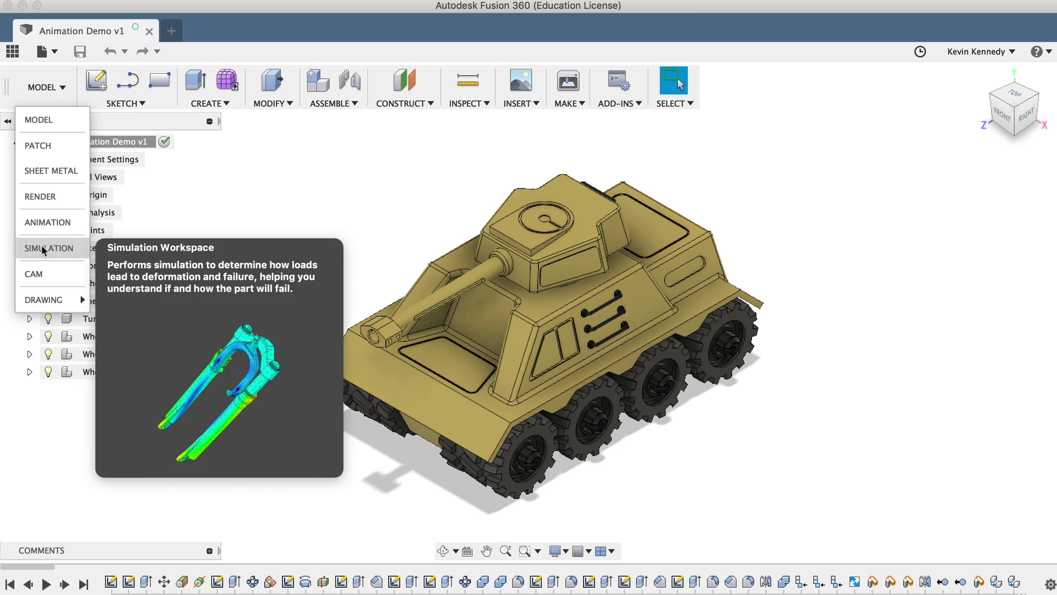
{"action": "left_click", "coordinate": [47, 223]}
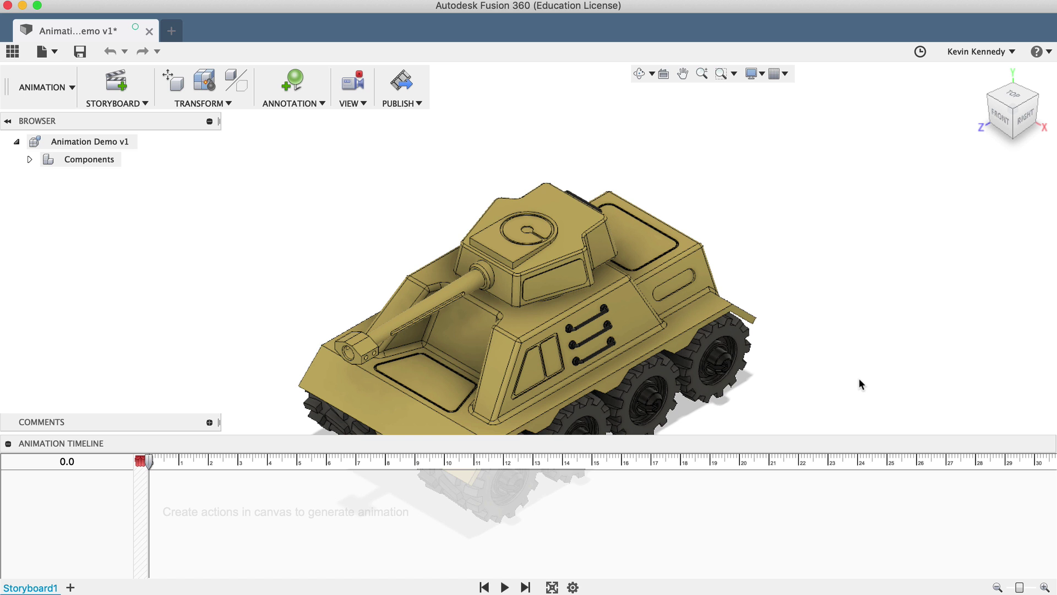
- Expand Components and Animation Demo v1:1 in the Browser to list Shell, Turret and wheels
{"action": "left_click", "coordinate": [58, 93]}
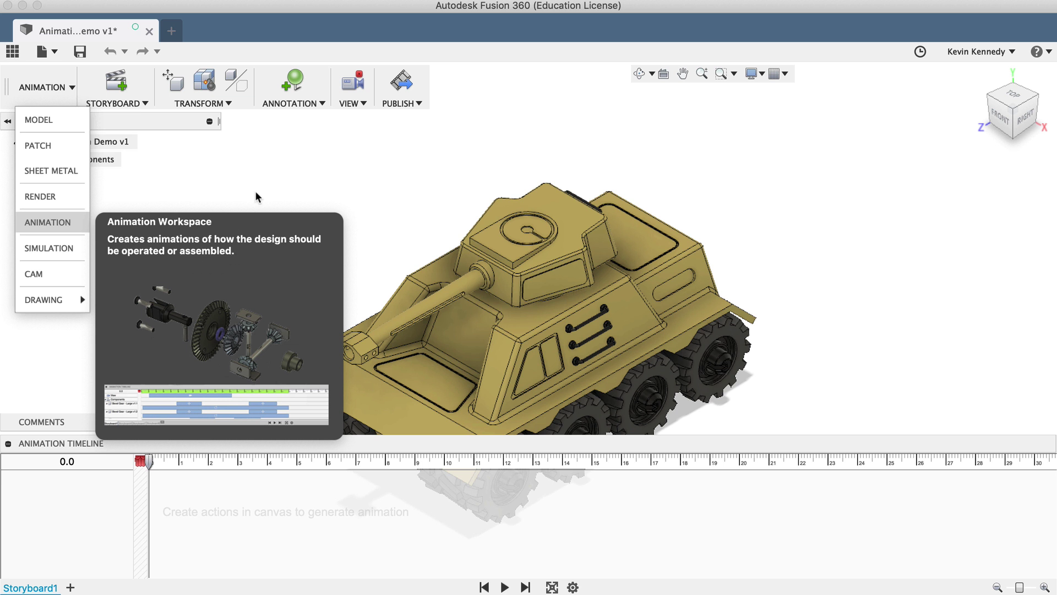
{"action": "left_click", "coordinate": [312, 188]}
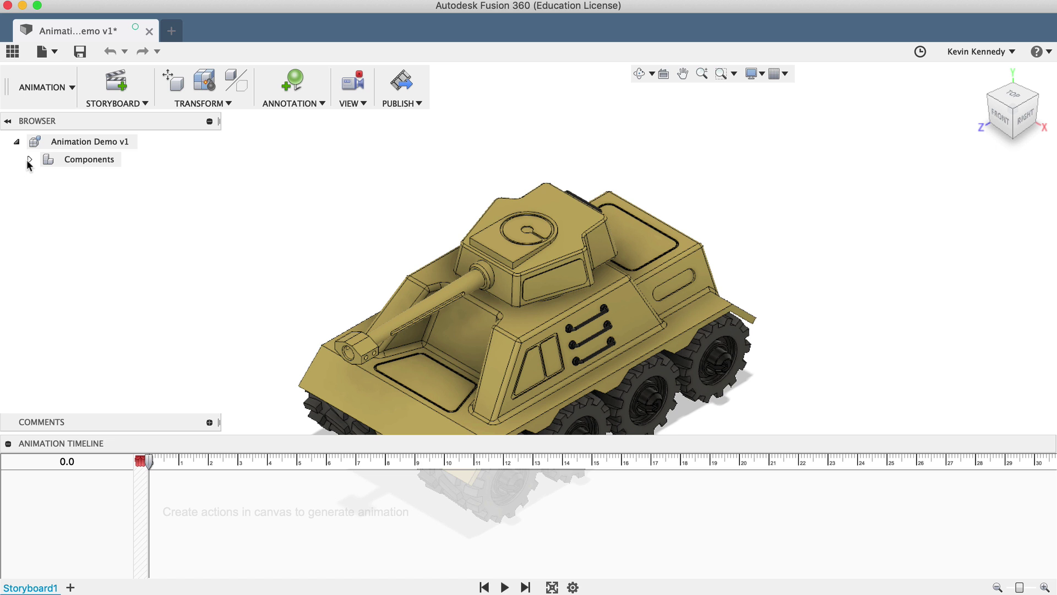
{"action": "left_click", "coordinate": [29, 160]}
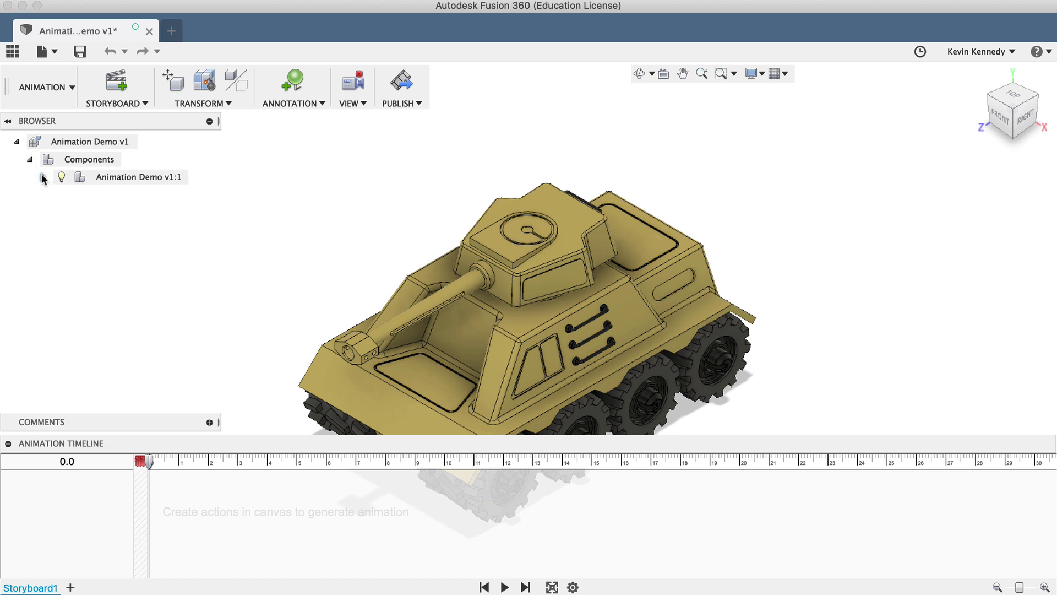
{"action": "left_click", "coordinate": [42, 176]}
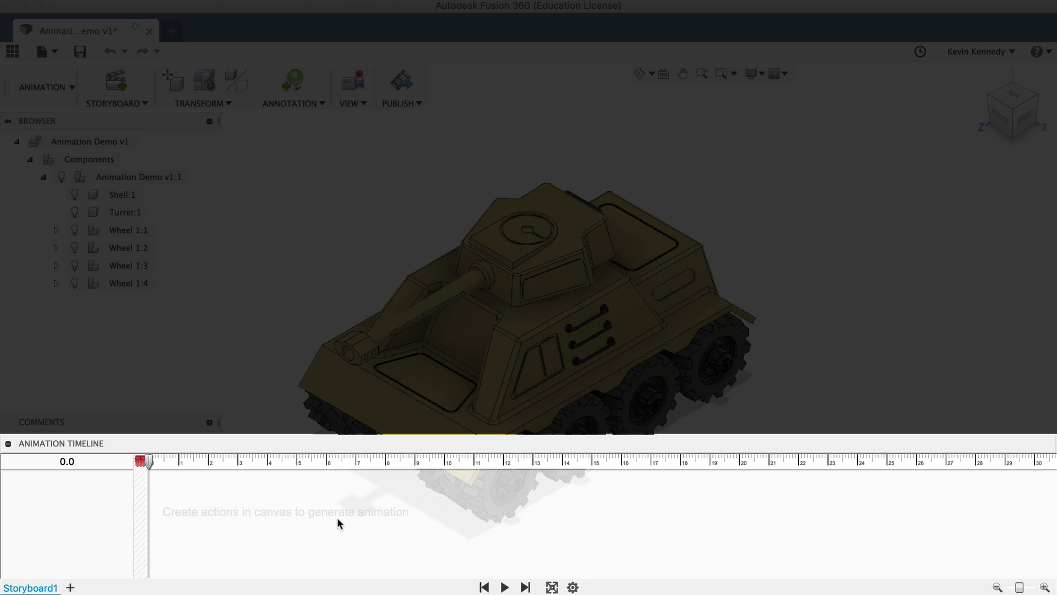
{"action": "left_click", "coordinate": [139, 462]}
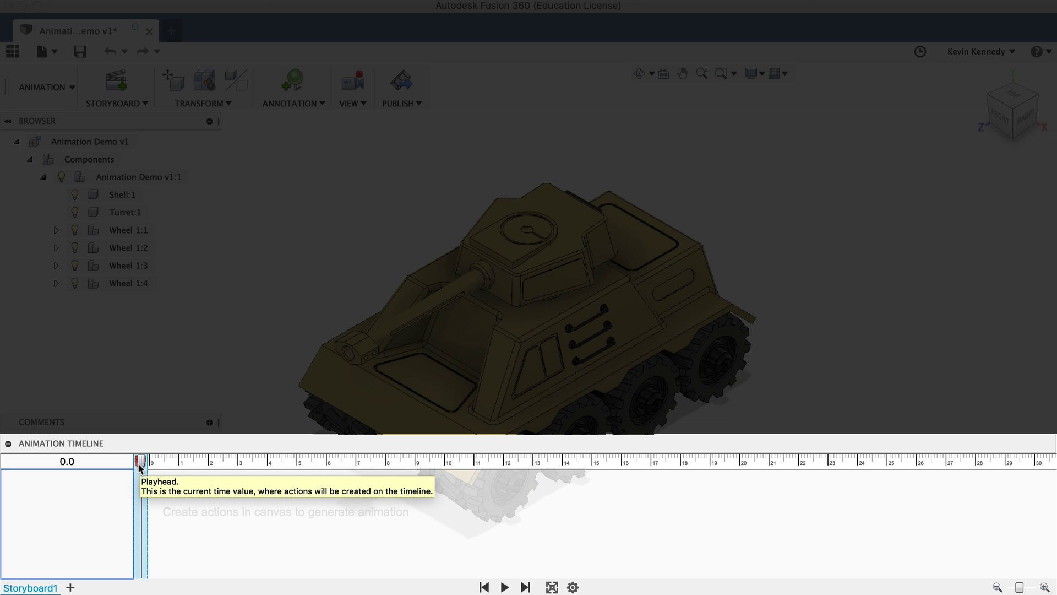
{"action": "mouse_move", "coordinate": [140, 467]}
{"action": "left_mouse_down"}
{"action": "mouse_move", "coordinate": [176, 466]}
{"action": "mouse_move", "coordinate": [138, 465]}
{"action": "left_mouse_up"}
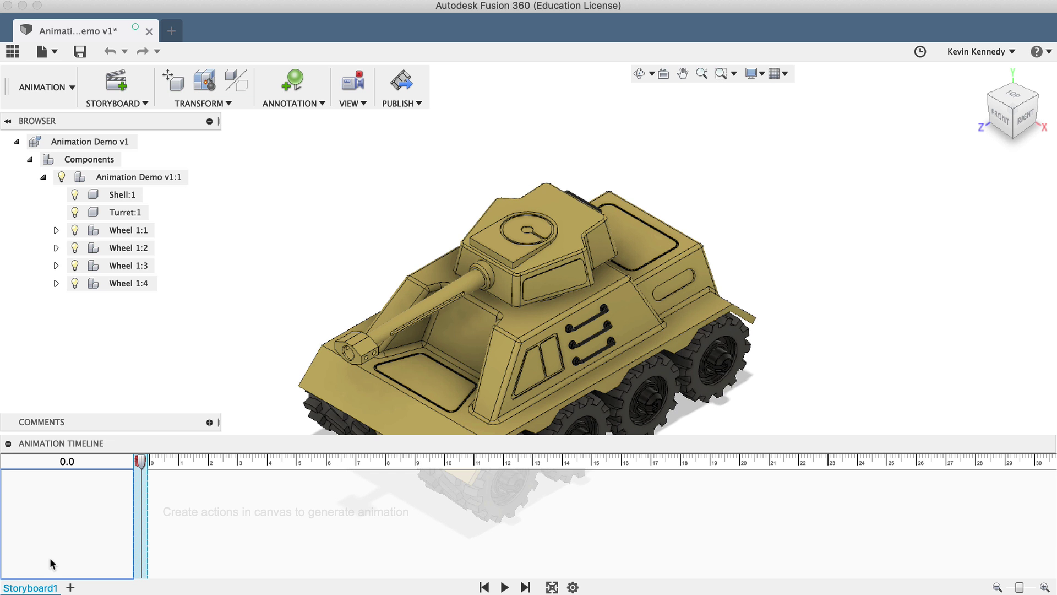
- Create a new storyboard of type Clean
{"action": "left_click", "coordinate": [70, 588]}
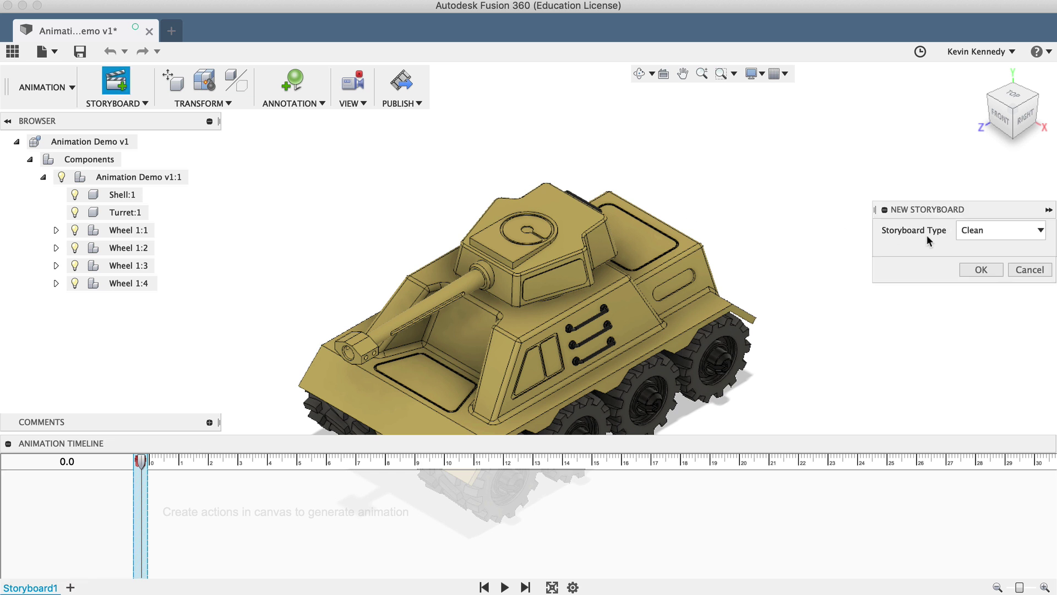
{"action": "left_click", "coordinate": [966, 235]}
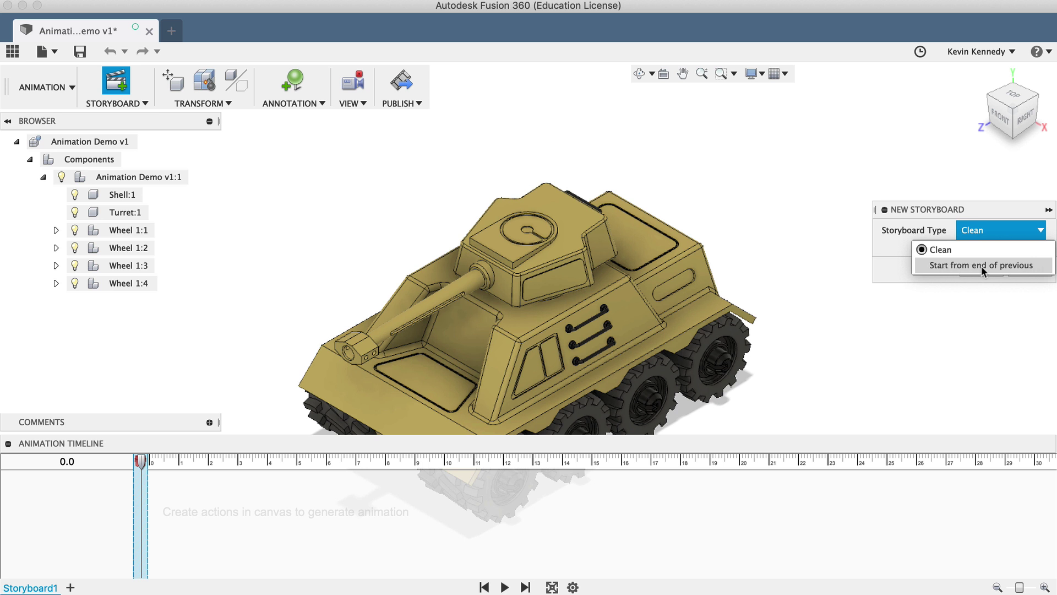
{"action": "left_click", "coordinate": [964, 248]}
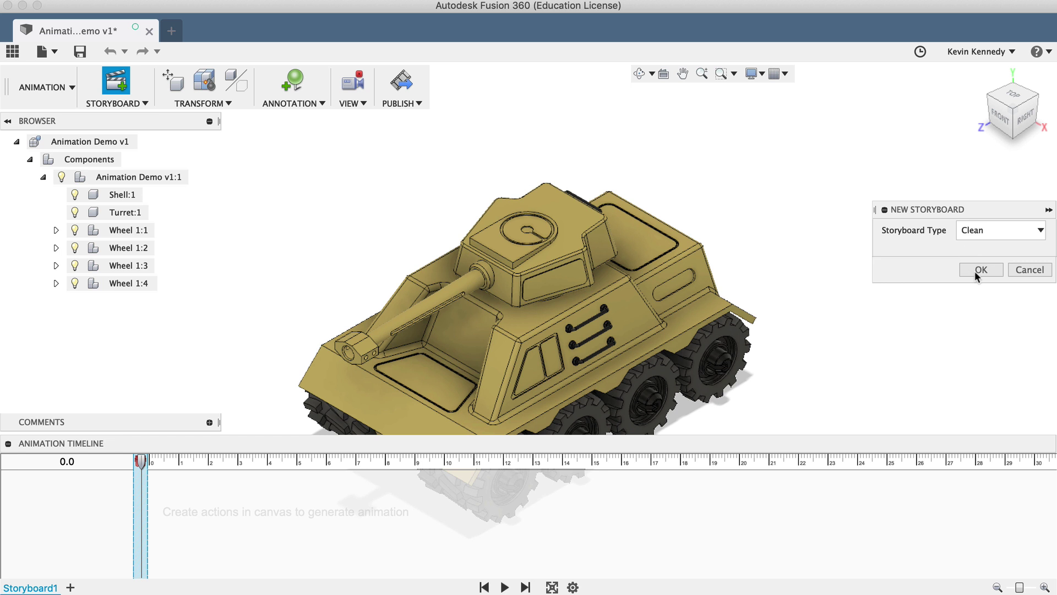
{"action": "left_click", "coordinate": [1023, 271]}
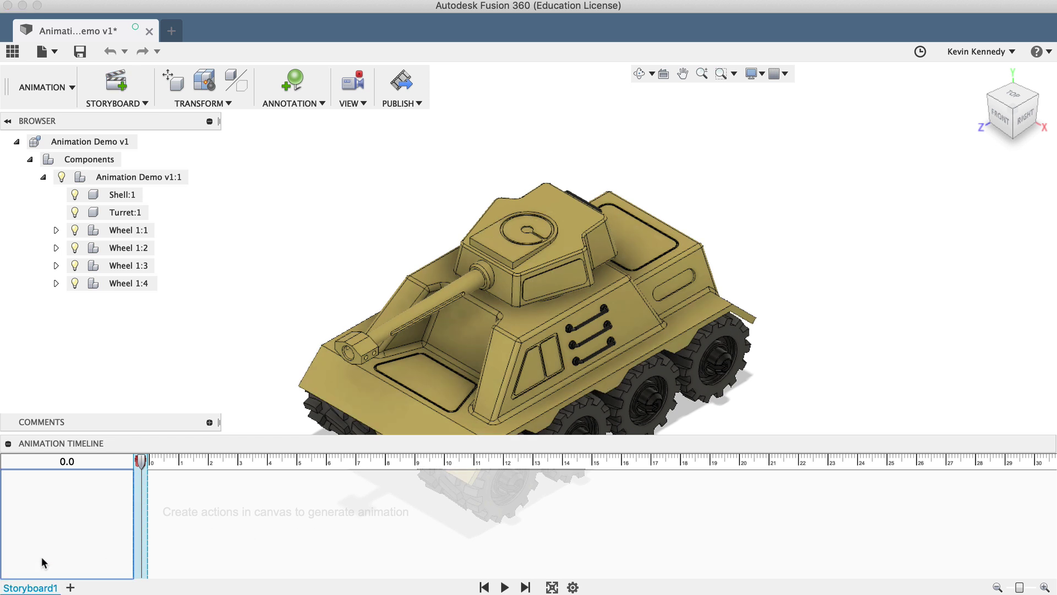
- Rename the Storyboard1 storyboard to 'Explode Demo'
{"action": "right_click", "coordinate": [35, 585]}
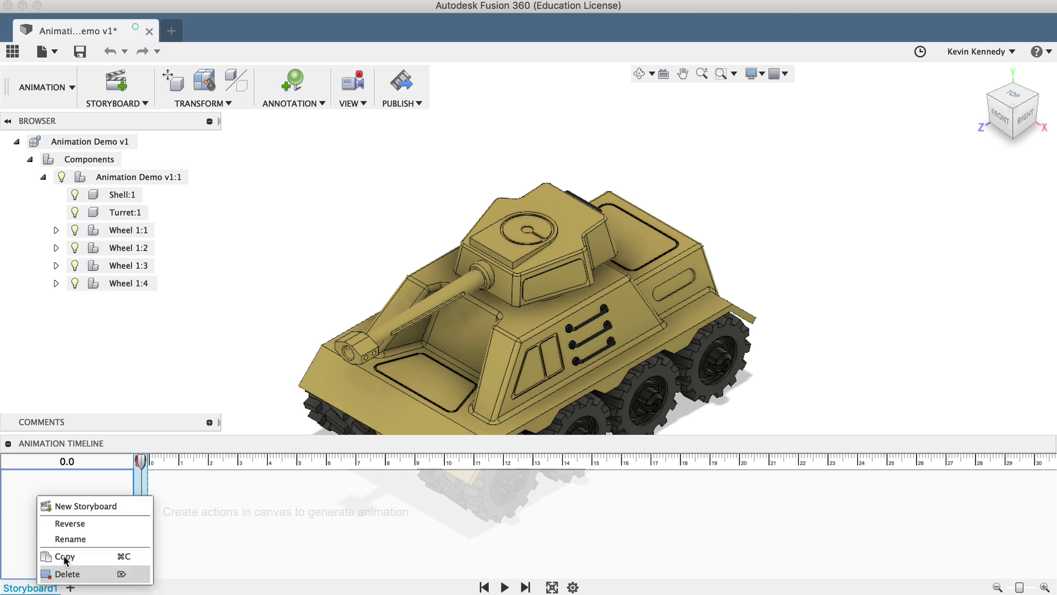
{"action": "left_click", "coordinate": [71, 539]}
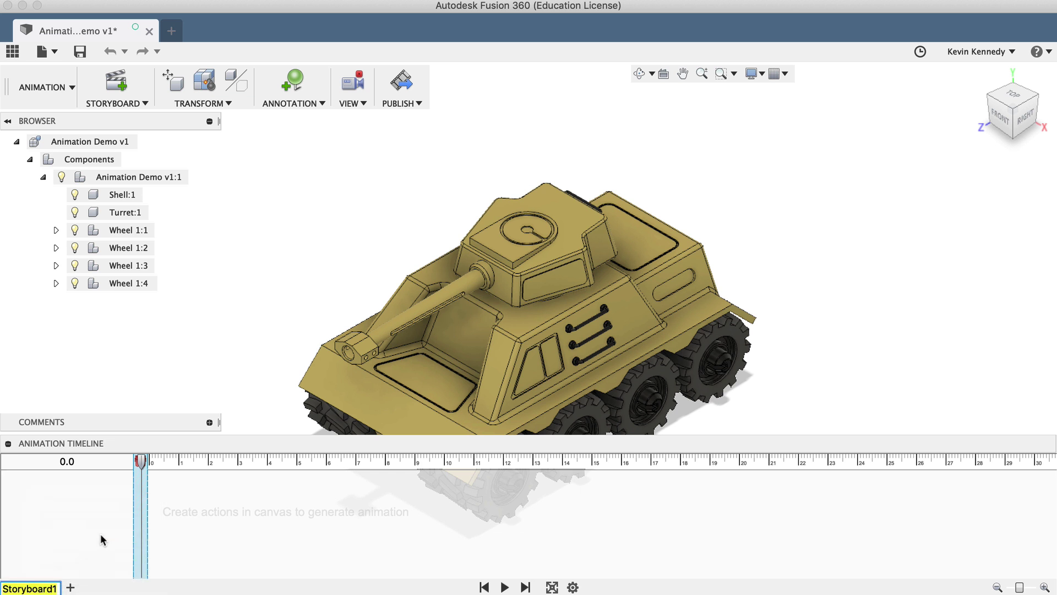
{"action": "type", "text": "Explode Demo"}
{"action": "key", "text": "Return"}
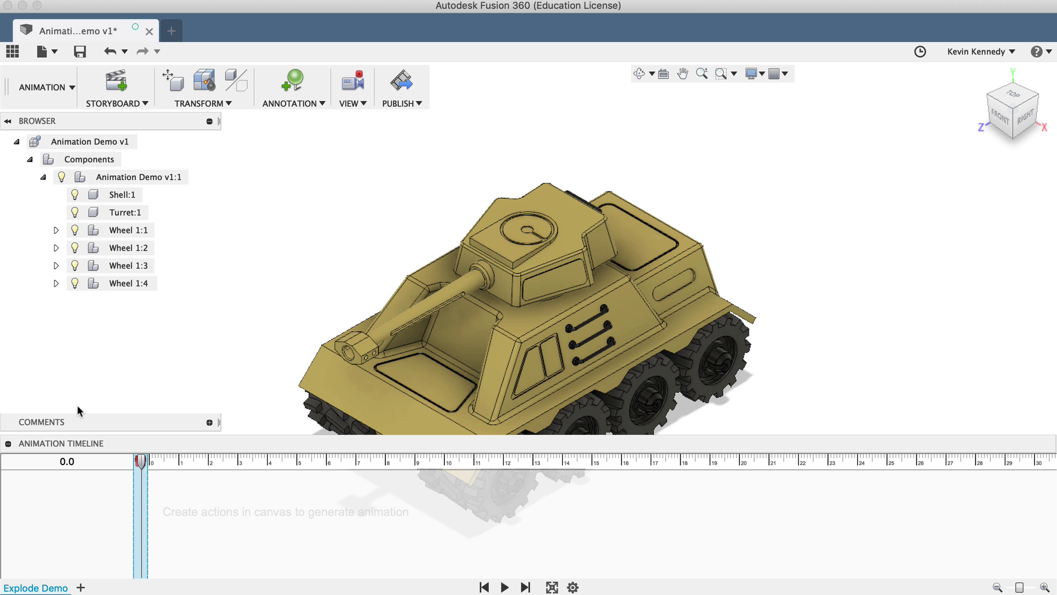
- Record a 2.1-second View action turning the tank to a front-right view, then preview it
{"action": "left_click_drag", "start_coordinate": [141, 461], "coordinate": [211, 458]}
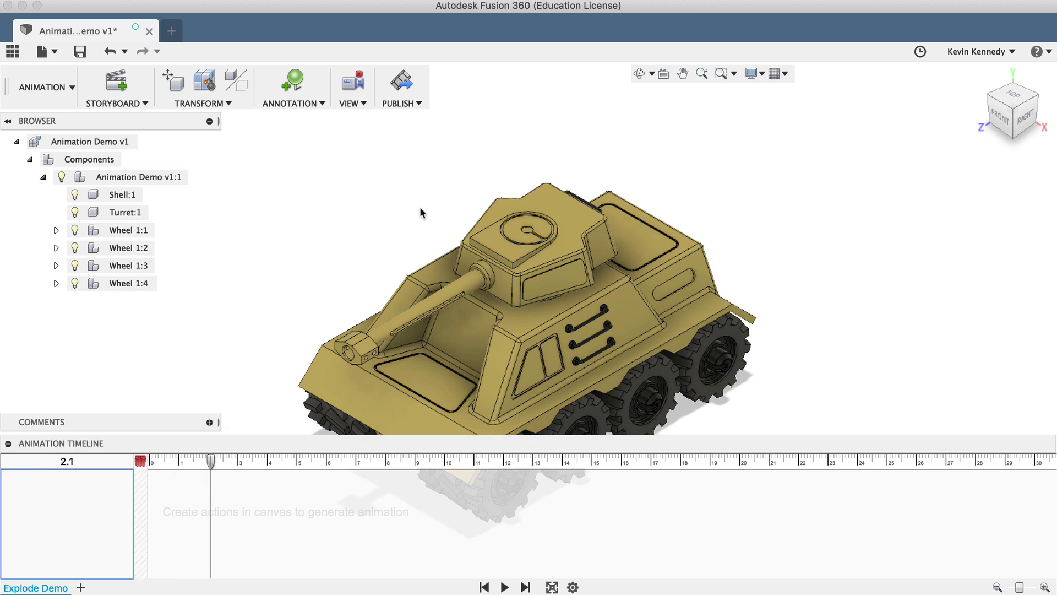
{"action": "left_click", "coordinate": [1013, 128]}
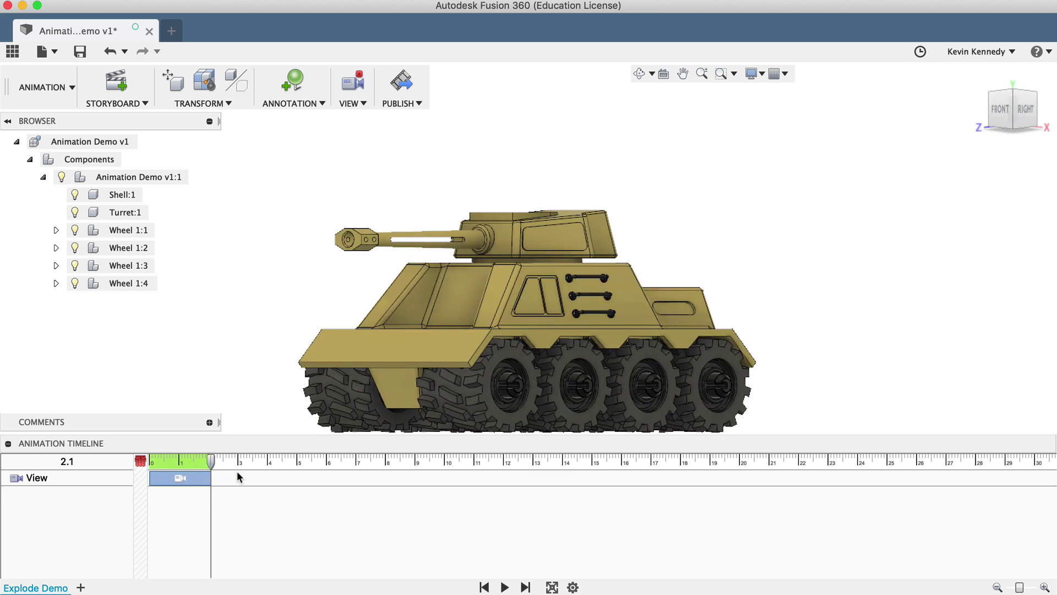
{"action": "key", "text": "space"}
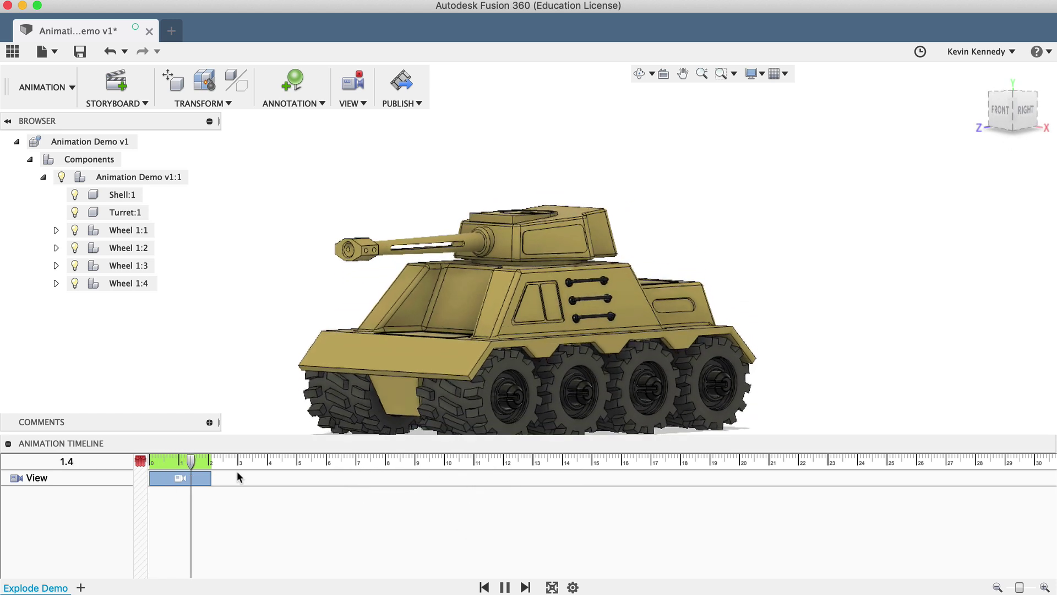
{"action": "left_click", "coordinate": [505, 587]}
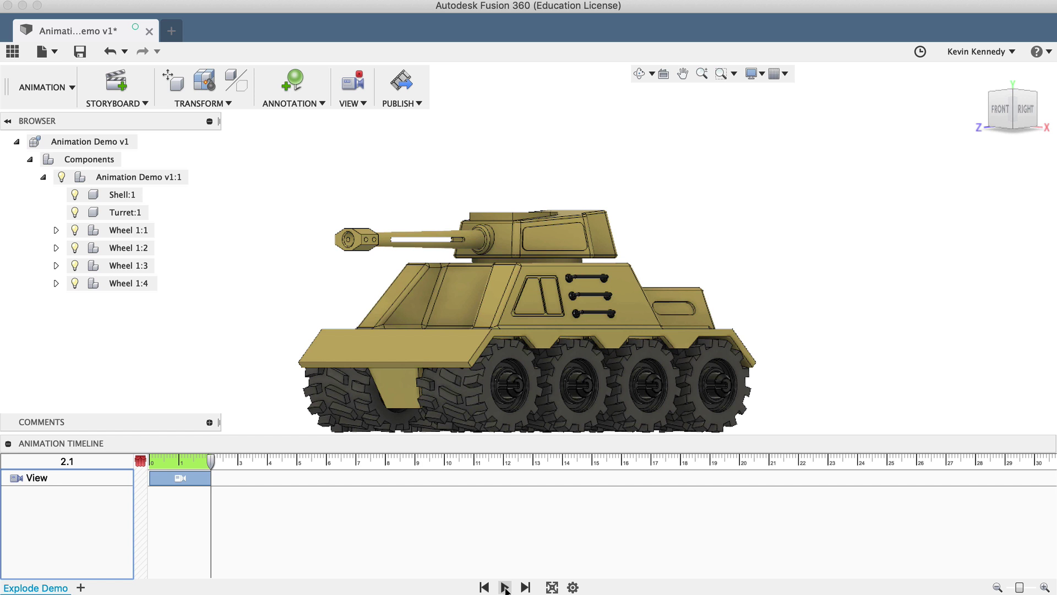
{"action": "left_click", "coordinate": [505, 587]}
- Record a View action up to 4.1 seconds orbiting the tank to its rear, then play it
{"action": "left_click_drag", "start_coordinate": [210, 458], "coordinate": [269, 458]}
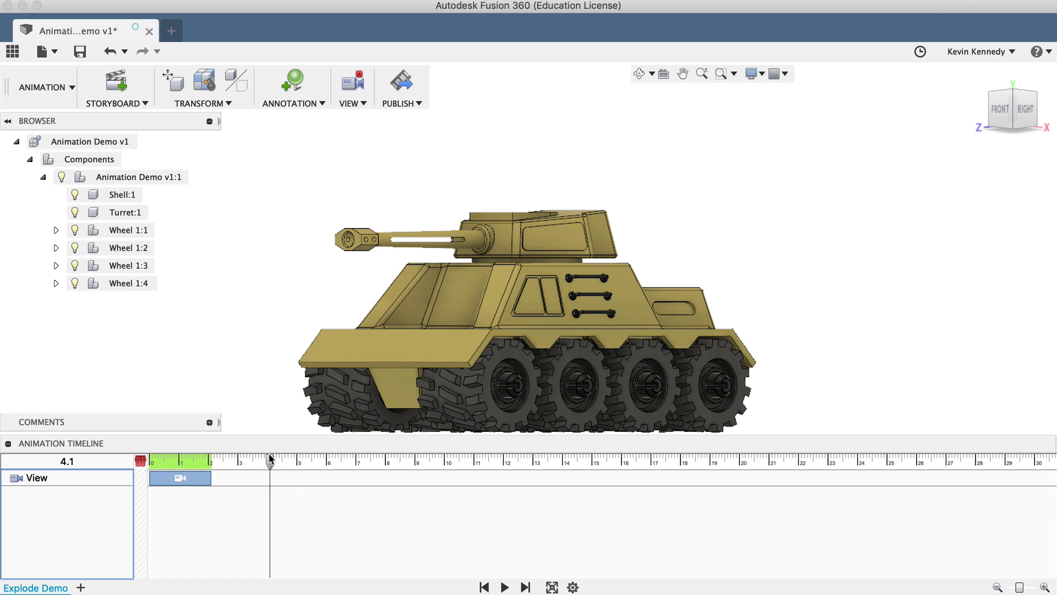
{"action": "left_click", "coordinate": [640, 74]}
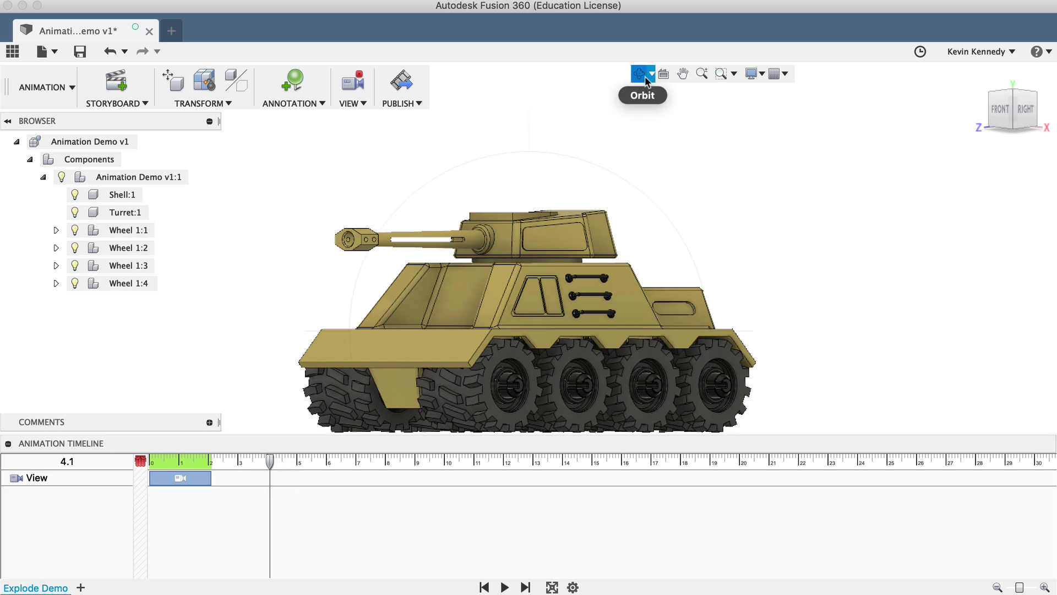
{"action": "left_click_drag", "start_coordinate": [543, 263], "coordinate": [401, 290]}
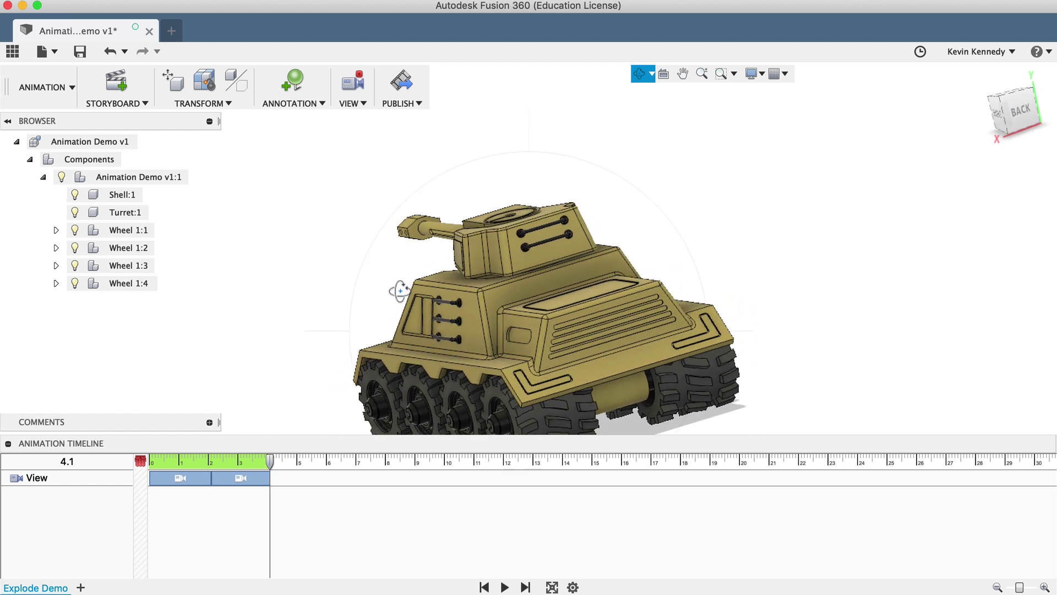
{"action": "left_click", "coordinate": [505, 587]}
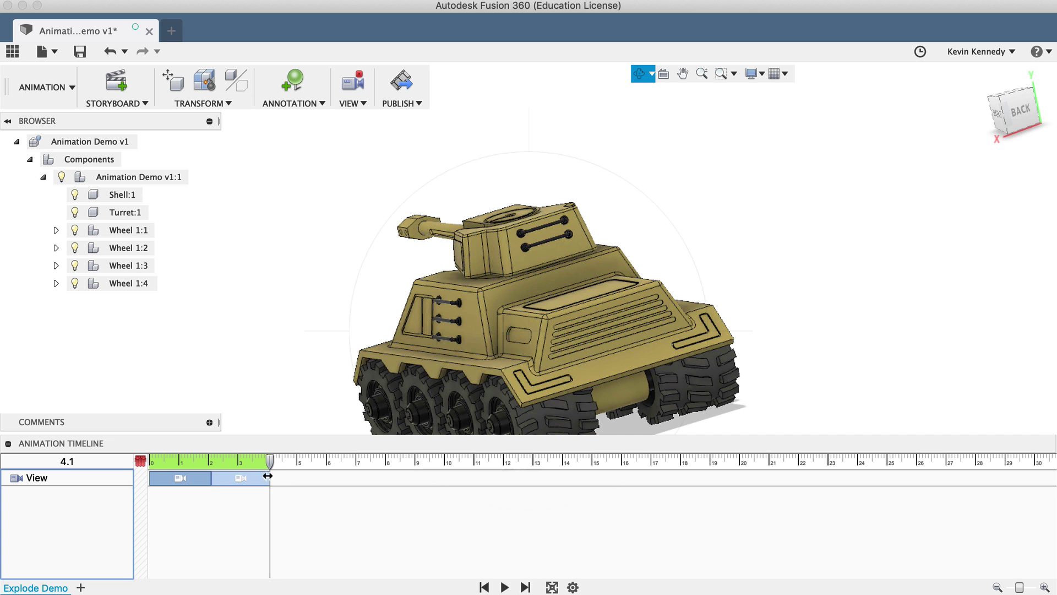
- Resize and shift the second View action later to leave a pause after the first
{"action": "left_click_drag", "start_coordinate": [267, 476], "coordinate": [322, 479]}
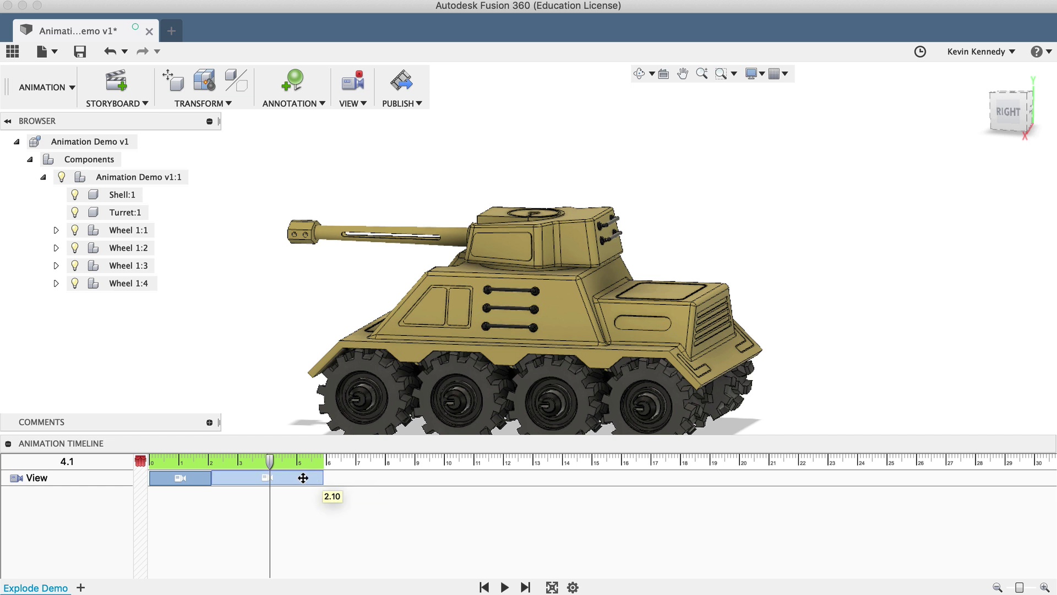
{"action": "left_click", "coordinate": [285, 478]}
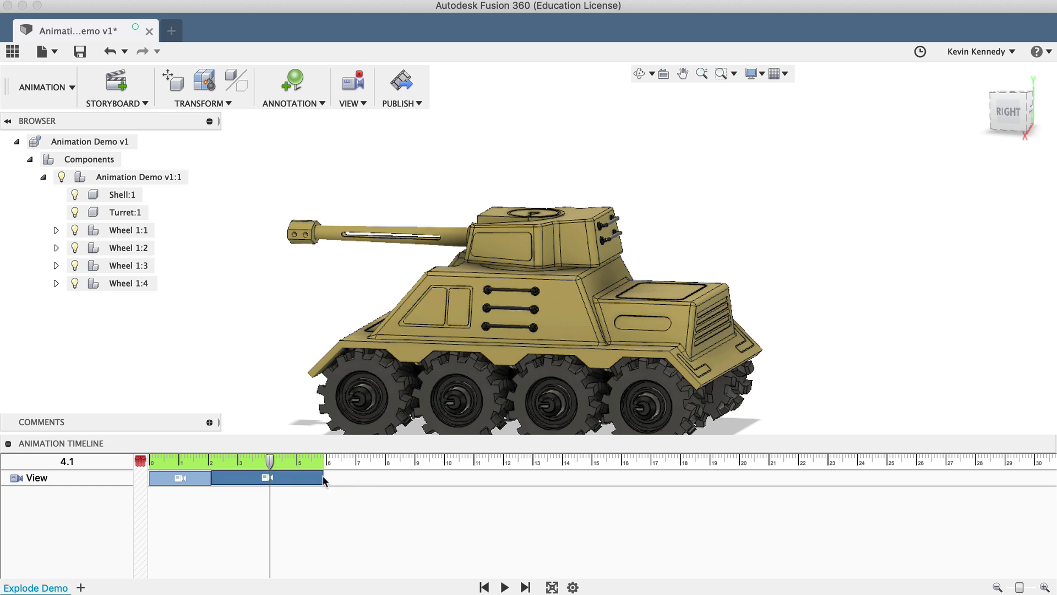
{"action": "mouse_move", "coordinate": [320, 477]}
{"action": "left_mouse_down"}
{"action": "mouse_move", "coordinate": [257, 477]}
{"action": "mouse_move", "coordinate": [303, 480]}
{"action": "left_mouse_up"}
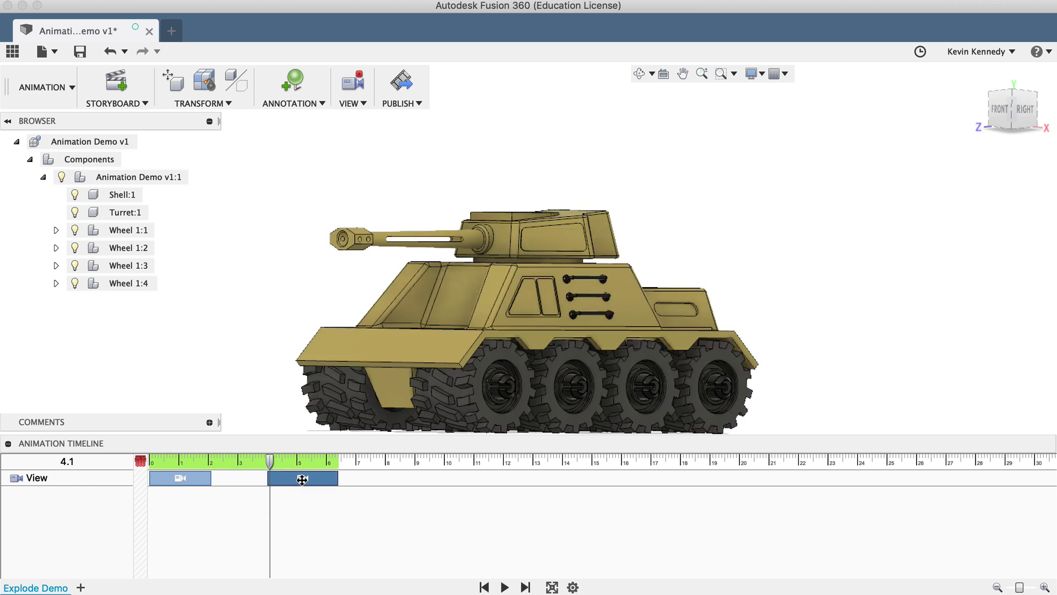
- Set the first View action's end time to 3 seconds
{"action": "left_click", "coordinate": [173, 478]}
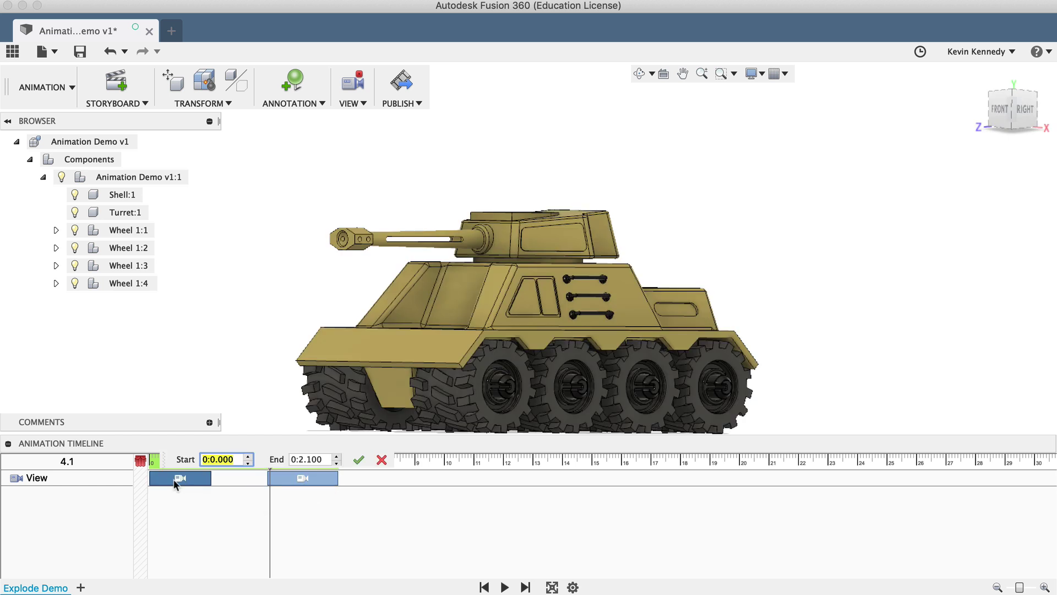
{"action": "key", "text": "Tab"}
{"action": "type", "text": "3"}
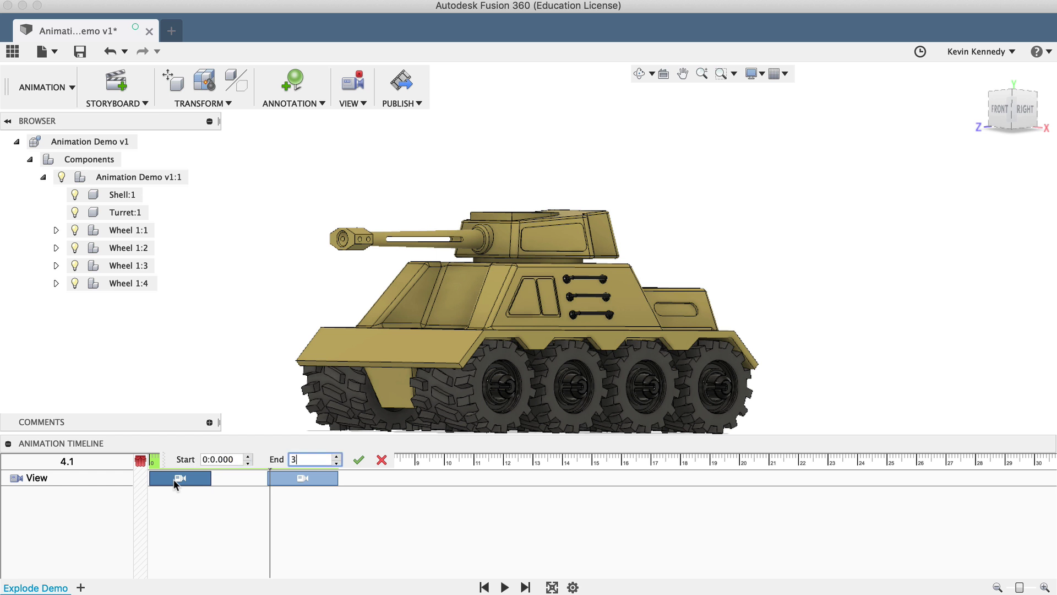
{"action": "left_click", "coordinate": [359, 459]}
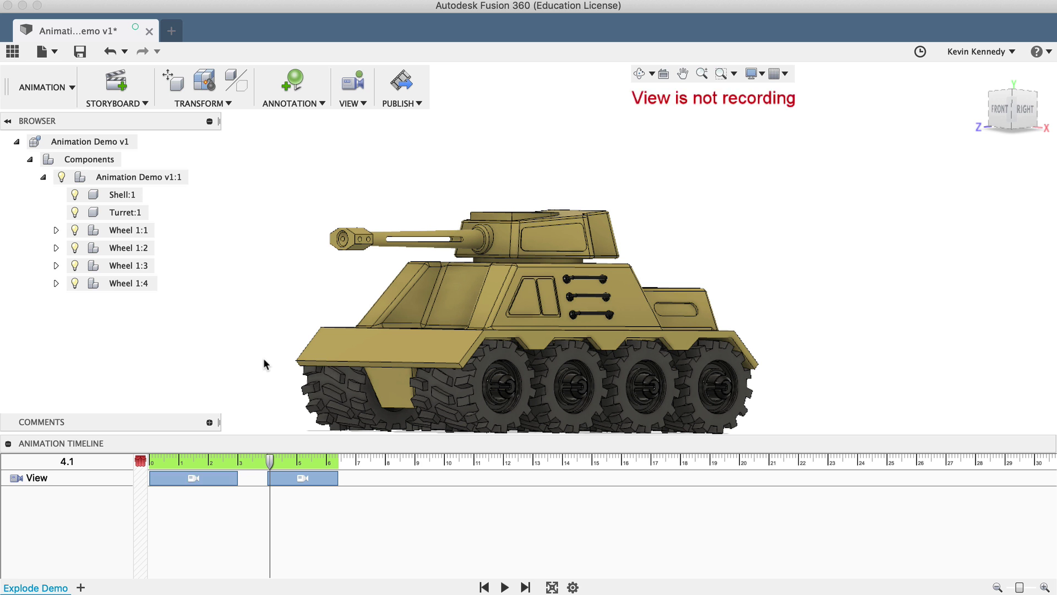
- Toggle camera view recording on, off and back on
{"action": "left_click", "coordinate": [353, 84]}
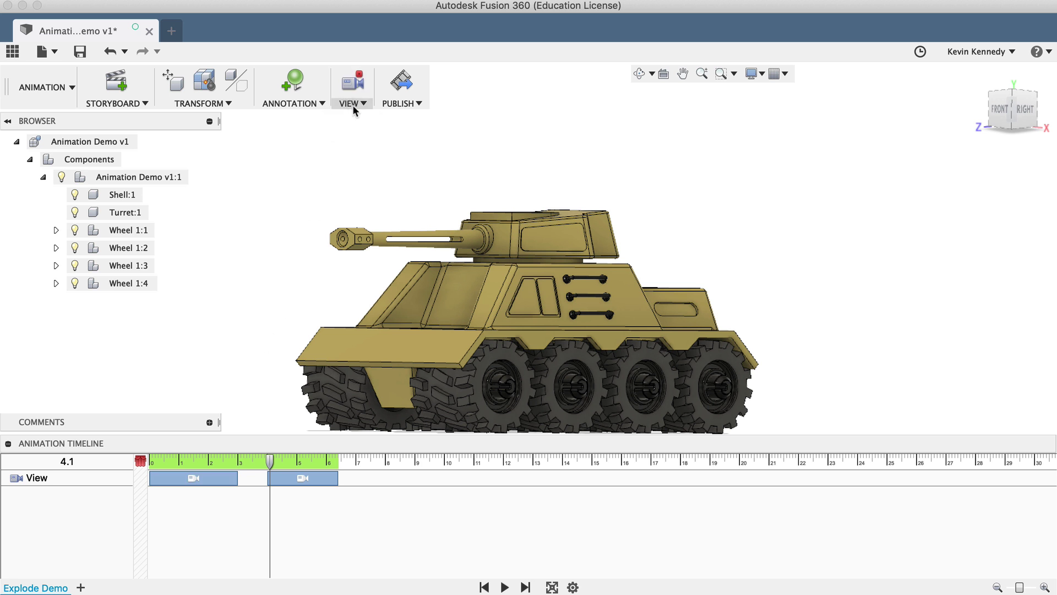
{"action": "left_click", "coordinate": [356, 85]}
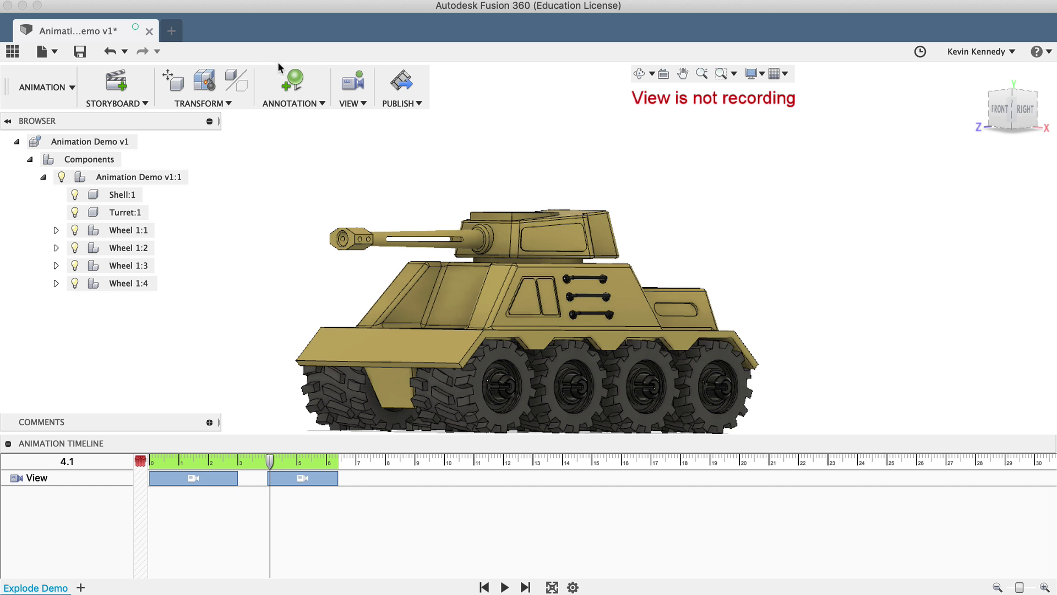
{"action": "left_click", "coordinate": [355, 82]}
- Delete both camera View actions from the timeline
{"action": "right_click", "coordinate": [318, 478]}
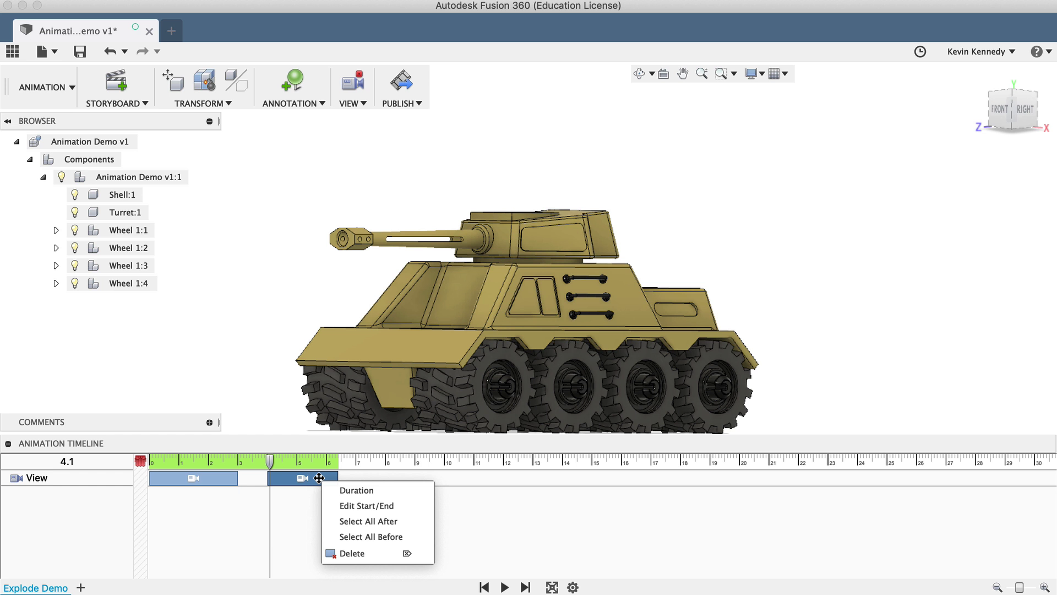
{"action": "left_click", "coordinate": [347, 552]}
{"action": "left_click", "coordinate": [215, 478]}
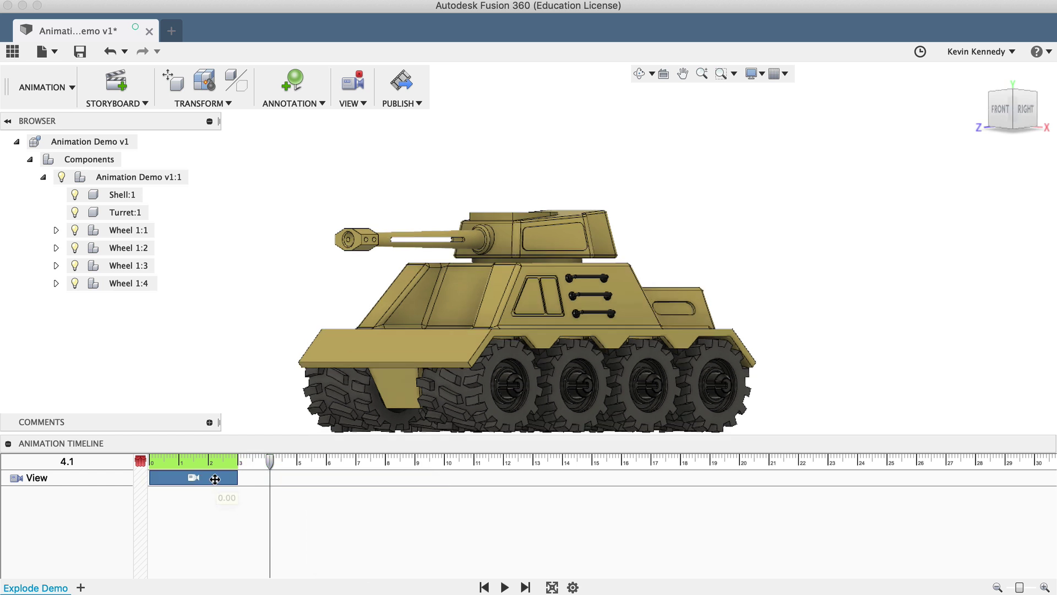
{"action": "right_click", "coordinate": [215, 478]}
{"action": "left_click", "coordinate": [229, 552]}
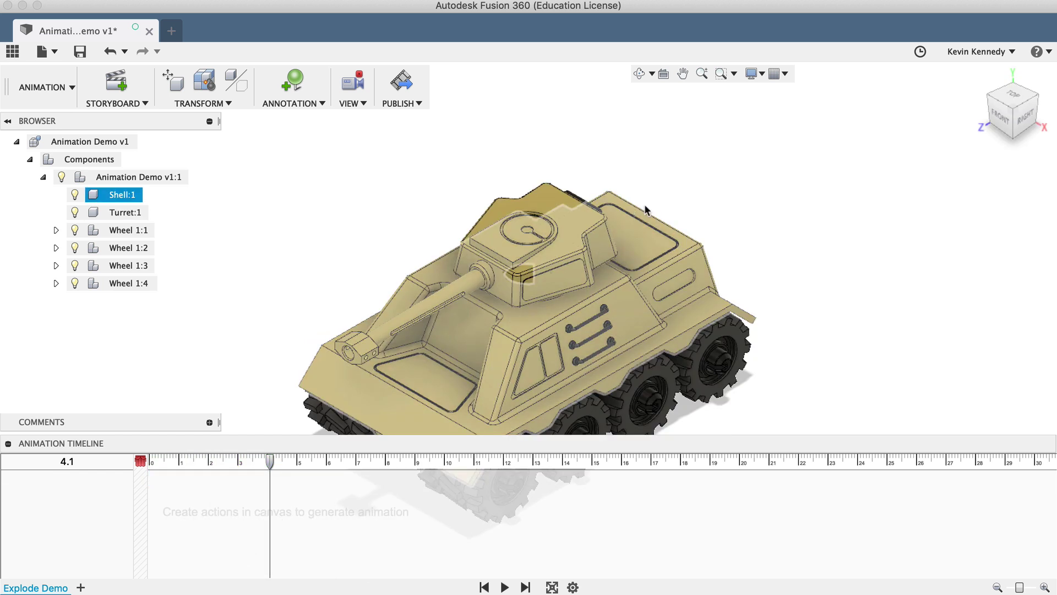
- Return the tank to its home view and delete the View action this creates
{"action": "left_click", "coordinate": [979, 76]}
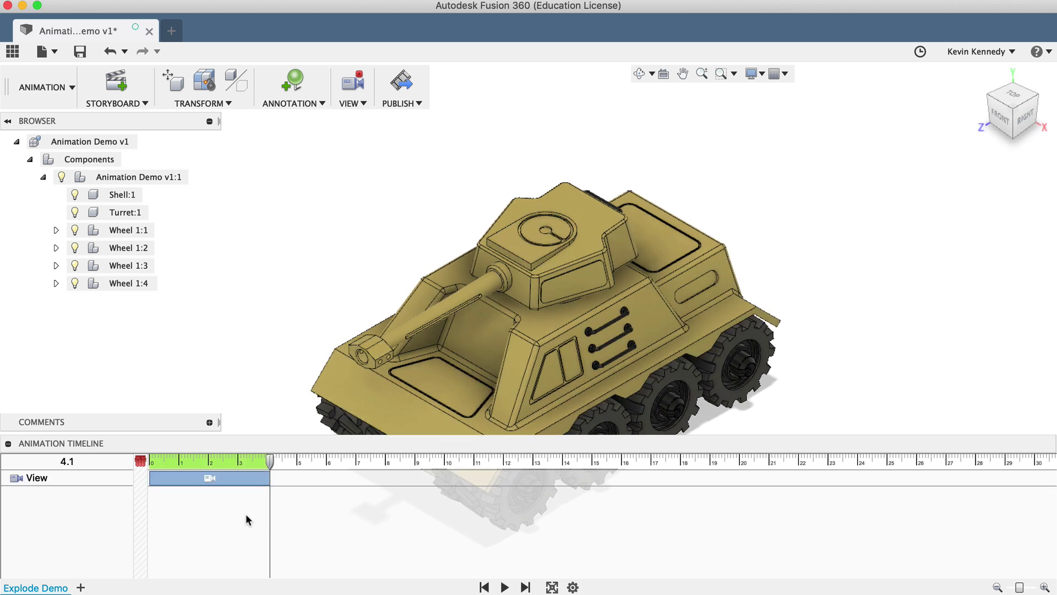
{"action": "left_click", "coordinate": [229, 480]}
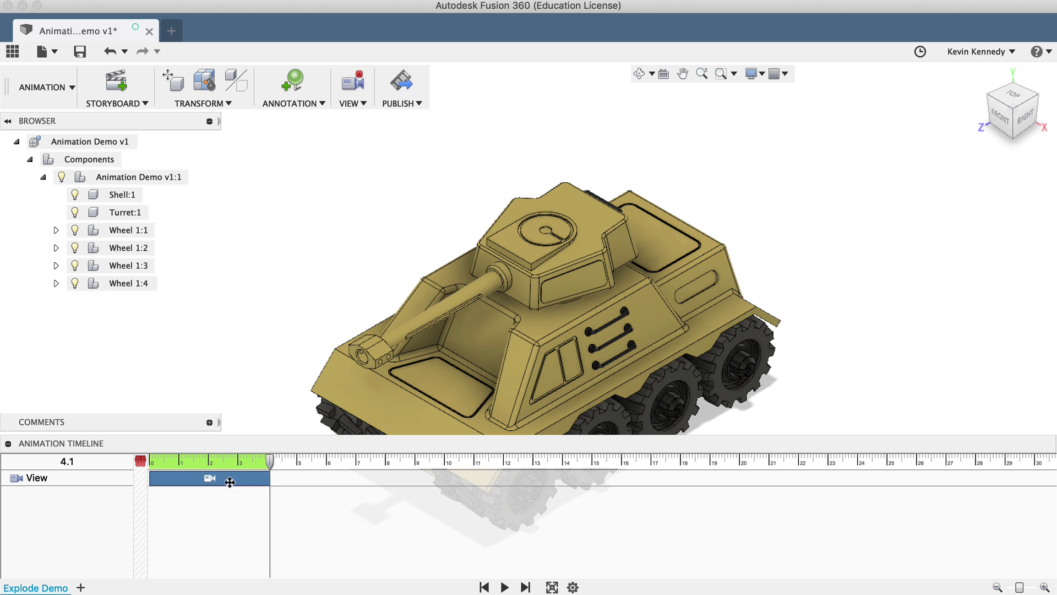
{"action": "key", "text": "Delete"}
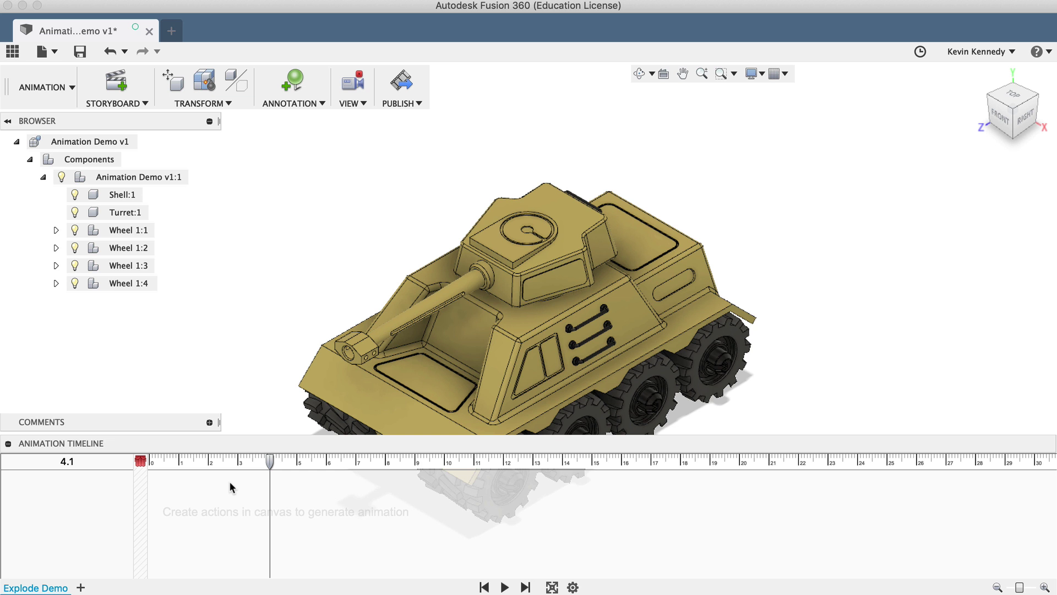
- Manually explode Turret:1 upward off the hull as a one-second action
{"action": "left_click", "coordinate": [111, 213]}
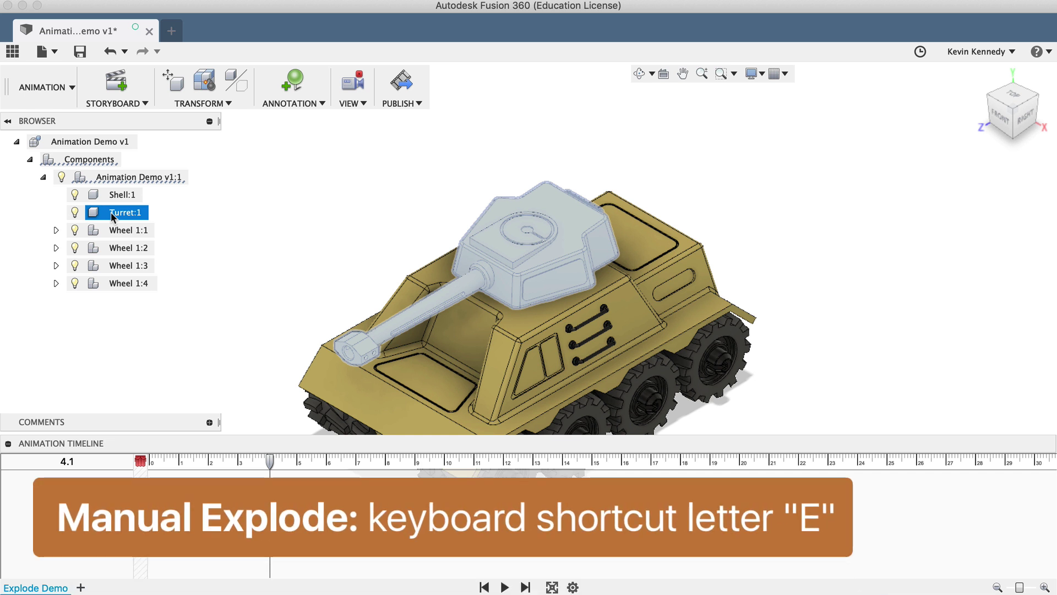
{"action": "left_click", "coordinate": [203, 103]}
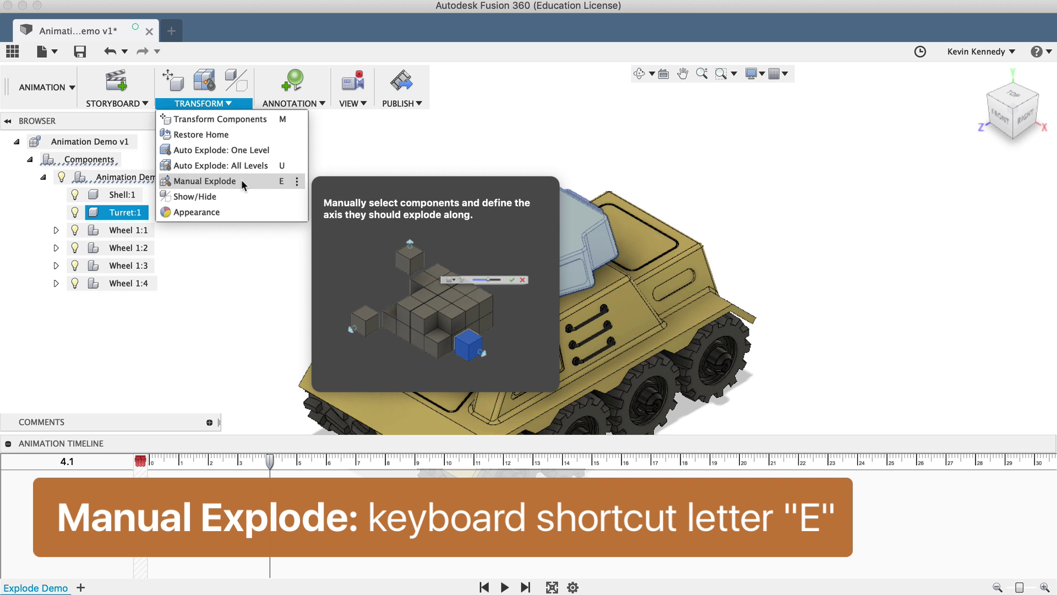
{"action": "left_click", "coordinate": [242, 181]}
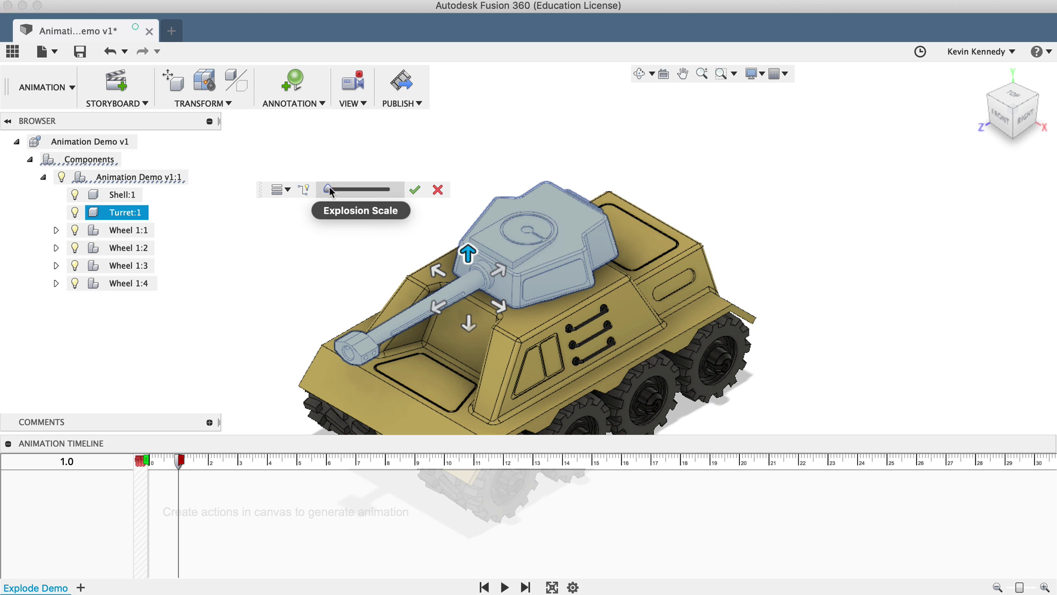
{"action": "left_click_drag", "start_coordinate": [329, 189], "coordinate": [373, 197]}
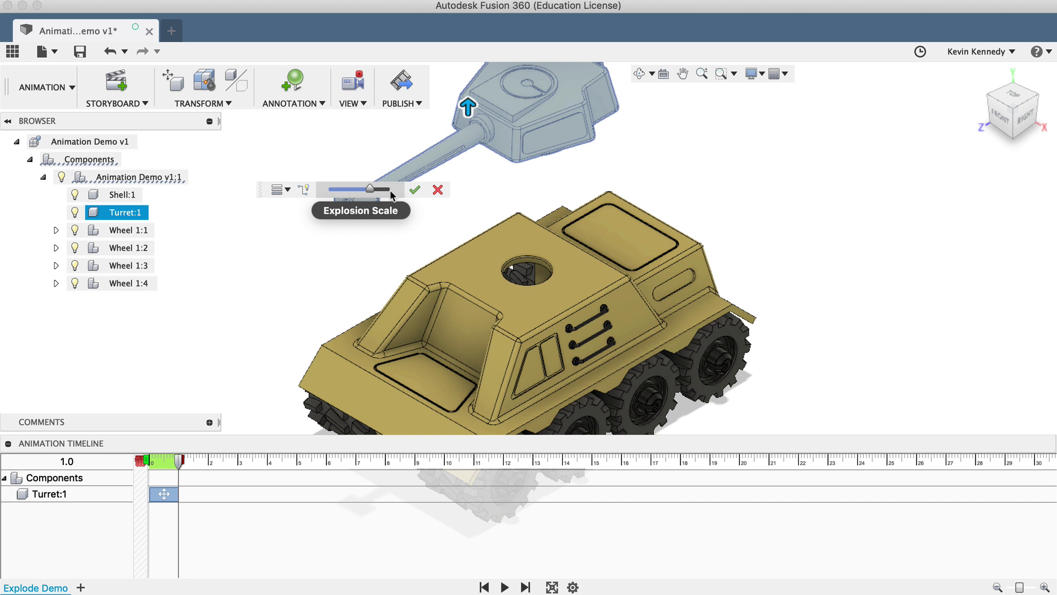
{"action": "left_click", "coordinate": [416, 190]}
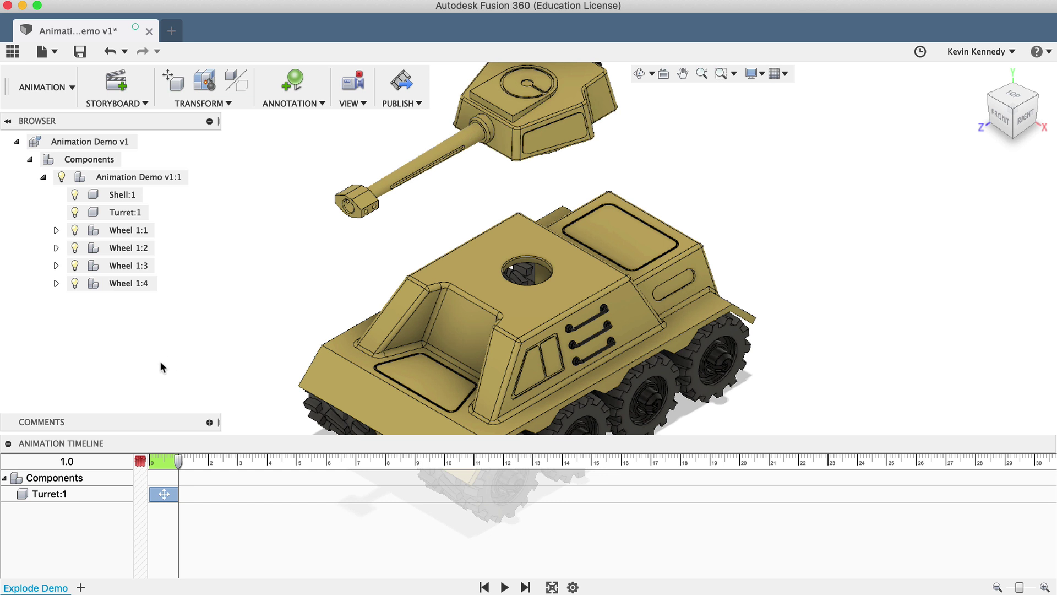
- Explode Shell:1 upward off the wheels over 1 to 5 seconds, then play the animation
{"action": "left_click", "coordinate": [123, 200]}
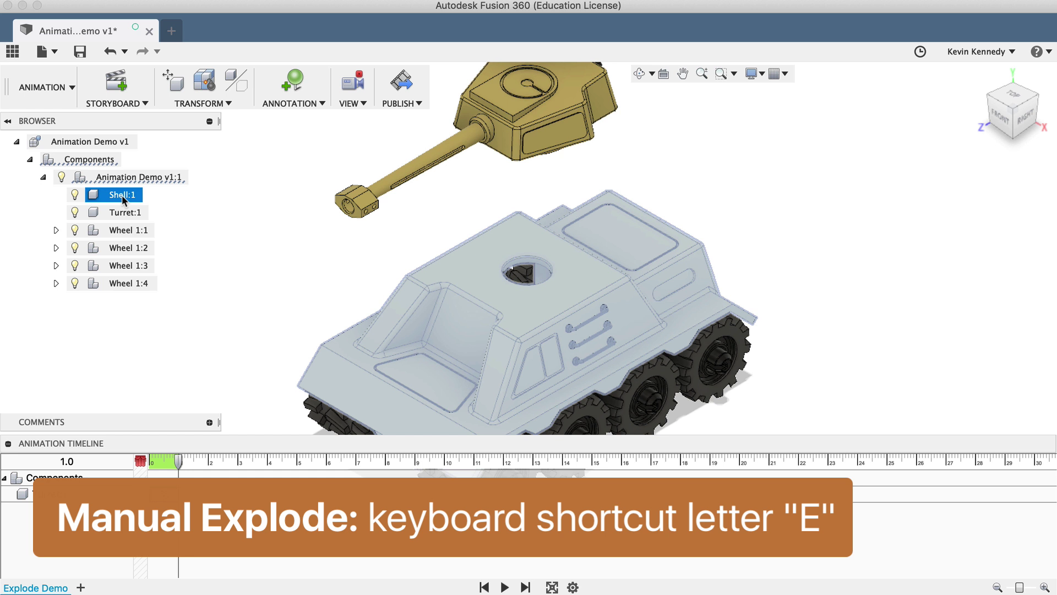
{"action": "key", "text": "e"}
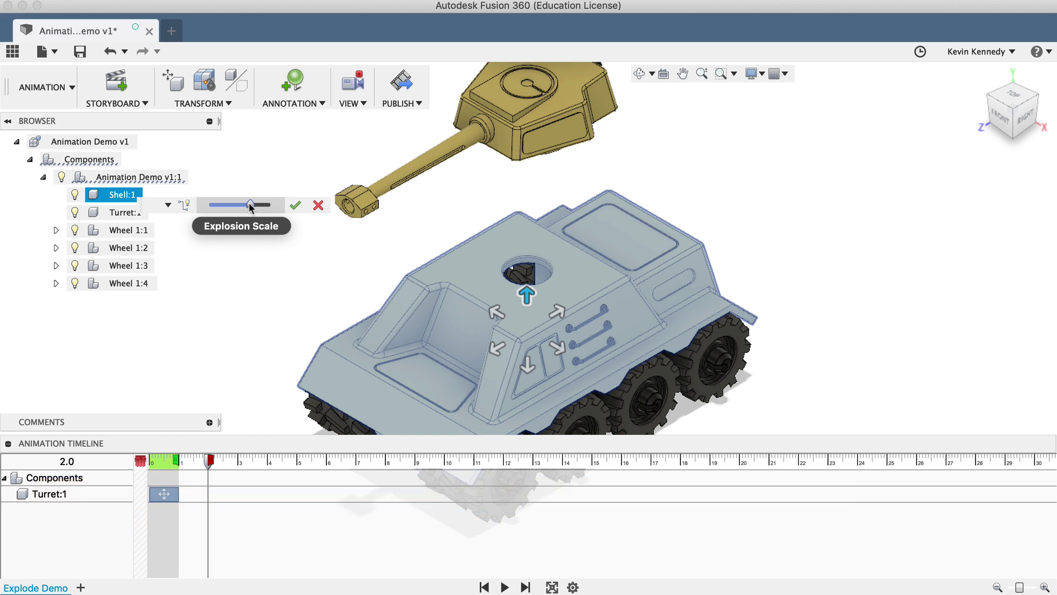
{"action": "left_click_drag", "start_coordinate": [250, 207], "coordinate": [224, 205]}
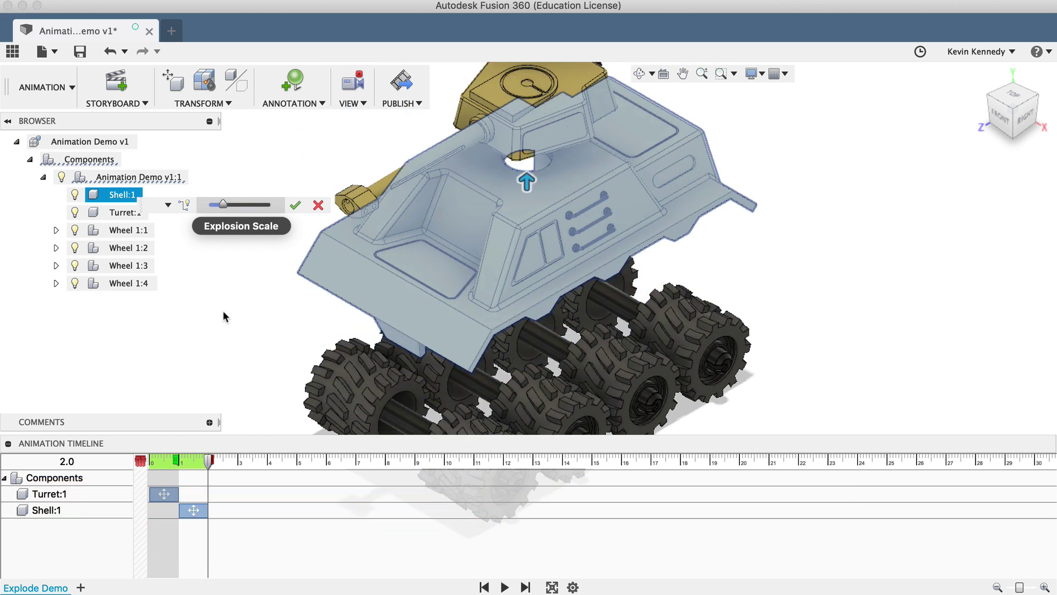
{"action": "left_click", "coordinate": [206, 461]}
{"action": "left_click_drag", "start_coordinate": [219, 464], "coordinate": [298, 468]}
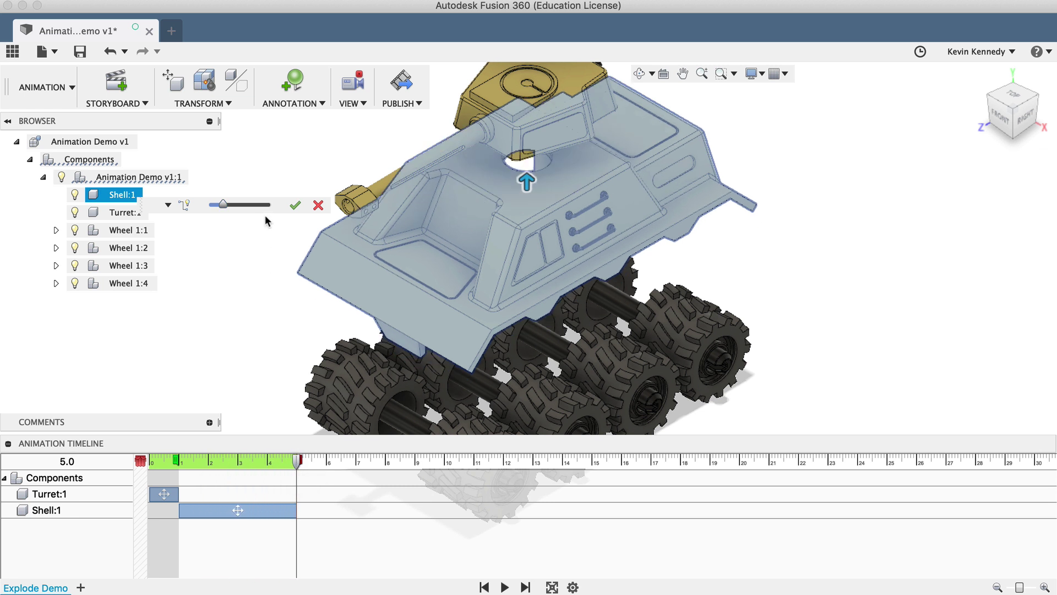
{"action": "left_click_drag", "start_coordinate": [223, 205], "coordinate": [229, 205]}
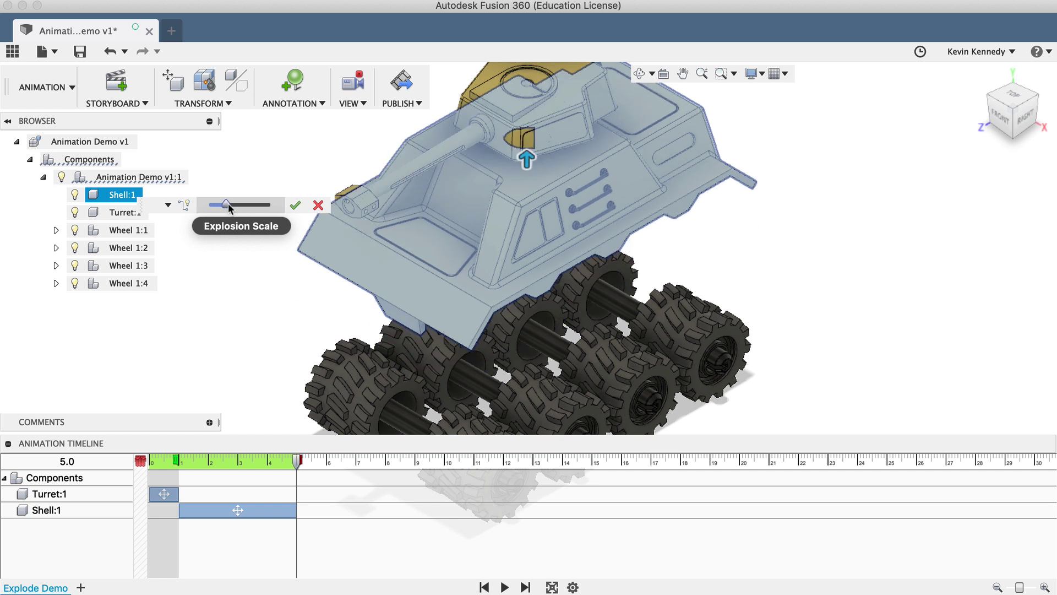
{"action": "left_click", "coordinate": [295, 204]}
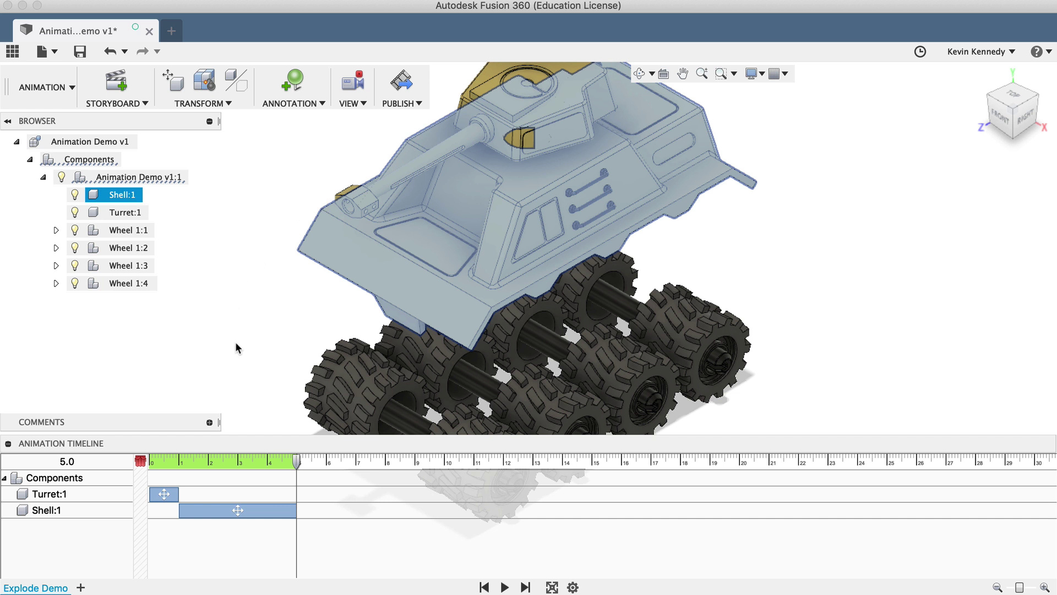
{"action": "key", "text": "space"}
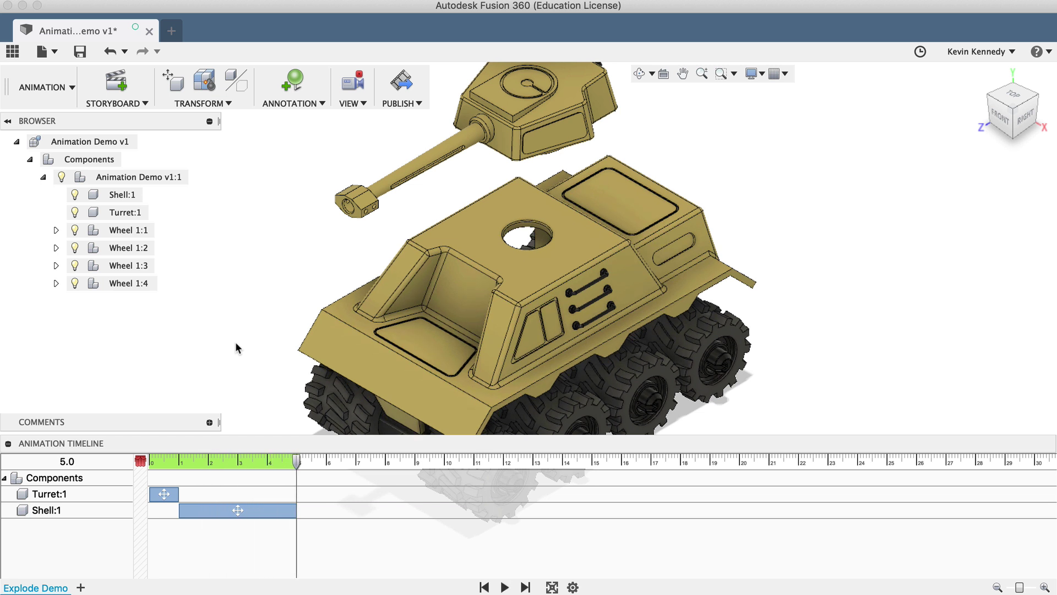
- Record a camera turn to the front-right side view at 3 seconds, then replay from the start
{"action": "left_click", "coordinate": [254, 507]}
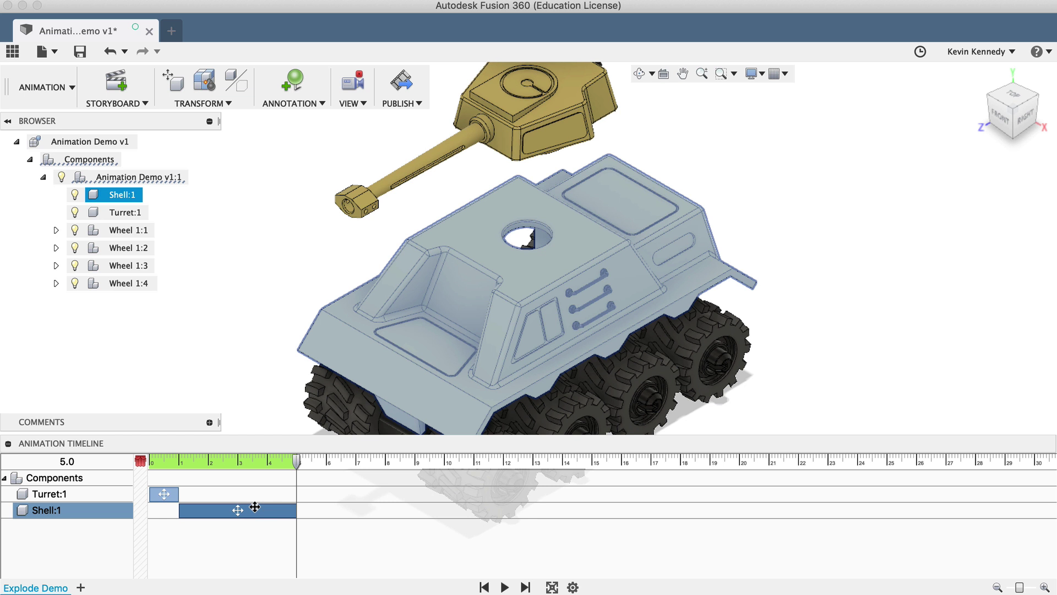
{"action": "left_click", "coordinate": [214, 336]}
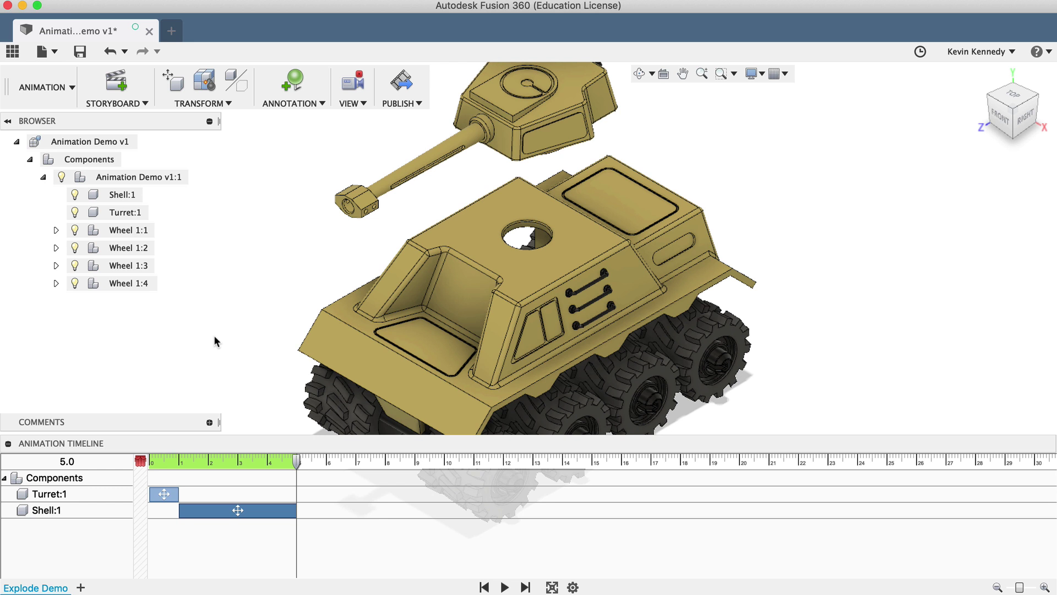
{"action": "left_click_drag", "start_coordinate": [293, 460], "coordinate": [237, 461]}
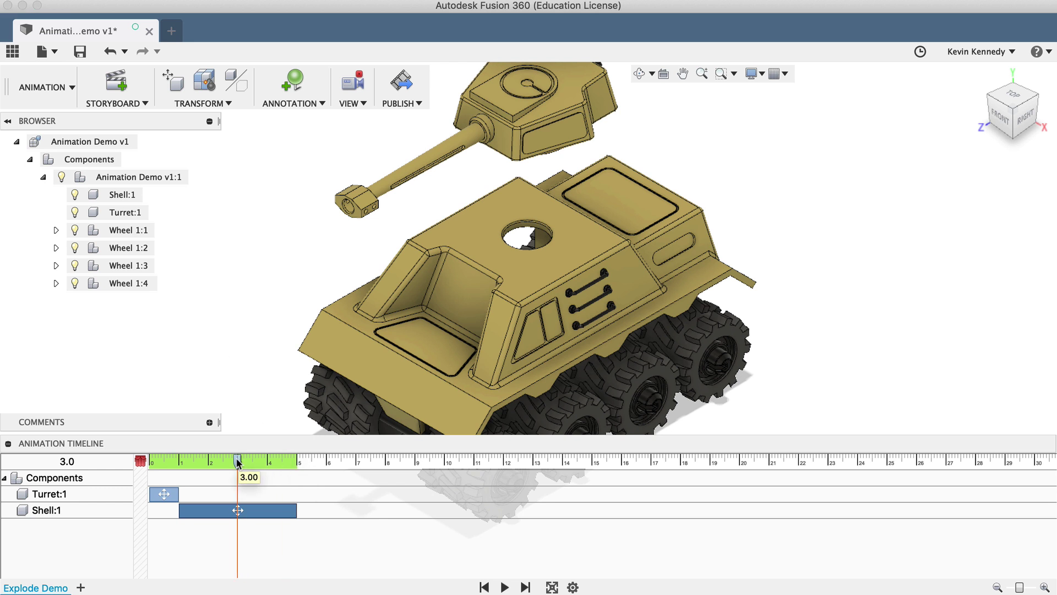
{"action": "left_click", "coordinate": [1014, 130]}
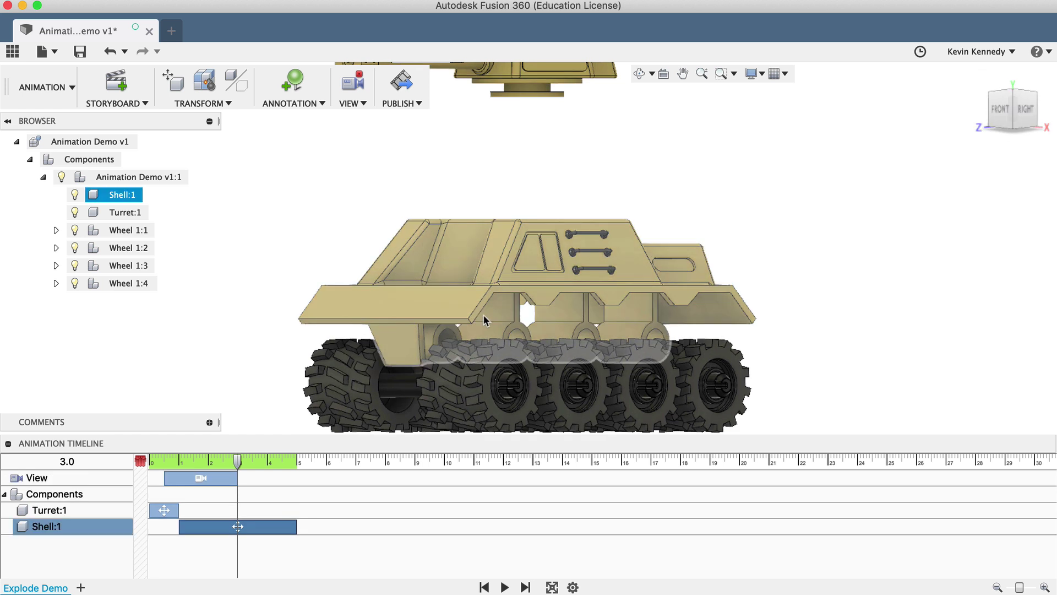
{"action": "left_click", "coordinate": [484, 587]}
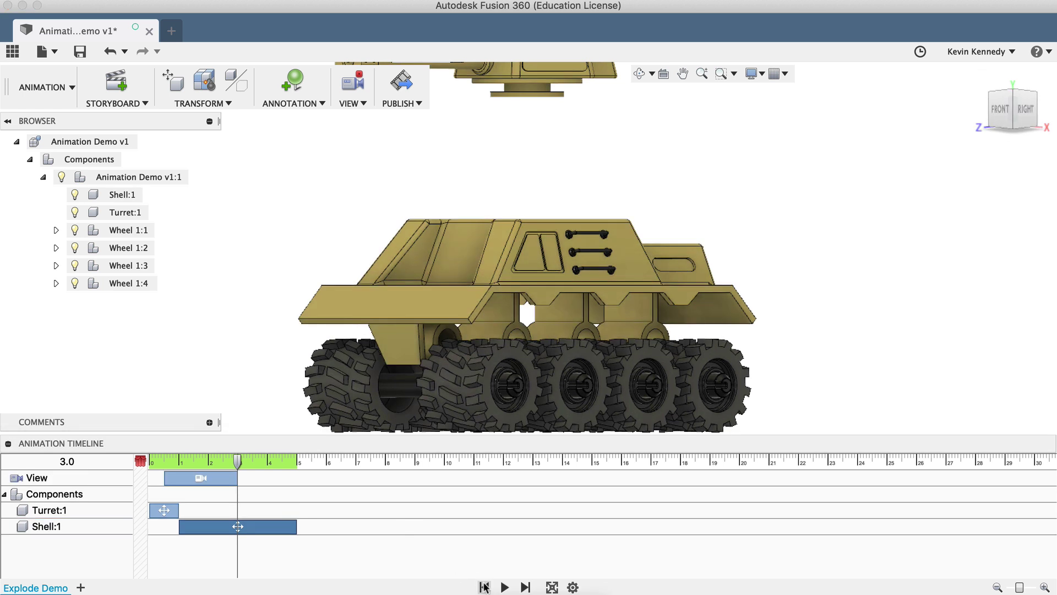
{"action": "left_click", "coordinate": [505, 587]}
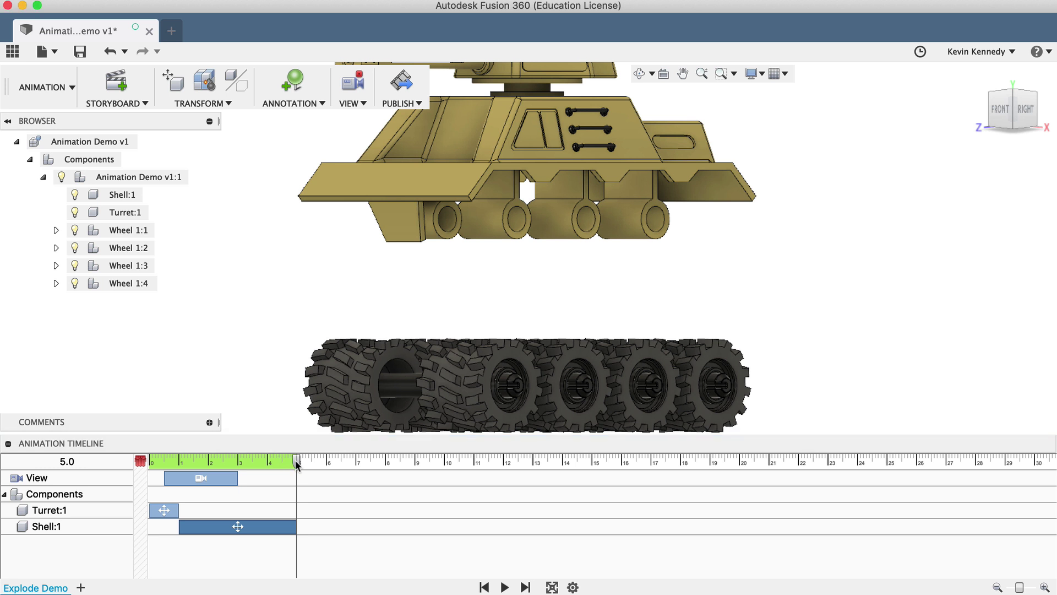
- Record a camera return to the isometric corner at 6.1 seconds, then select Shell:1 and Turret:1
{"action": "left_click_drag", "start_coordinate": [295, 460], "coordinate": [329, 461]}
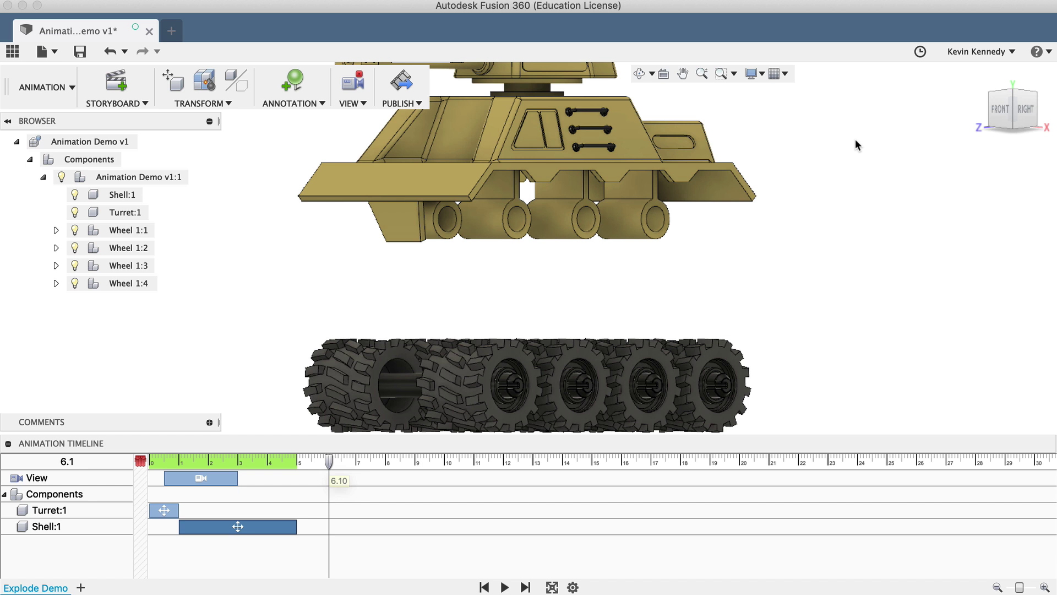
{"action": "left_click", "coordinate": [1013, 98]}
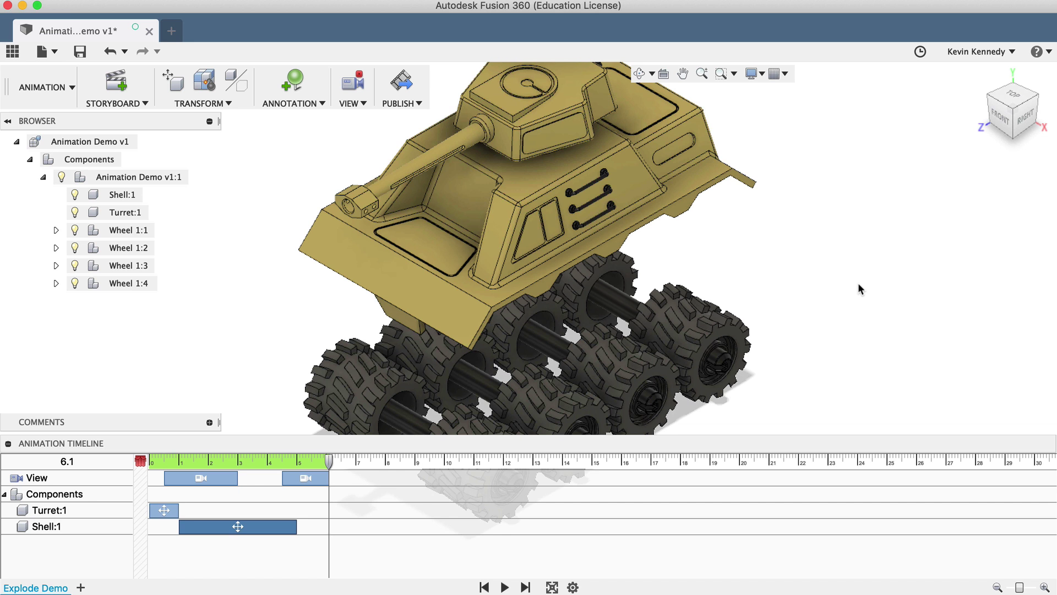
{"action": "left_click", "coordinate": [509, 114]}
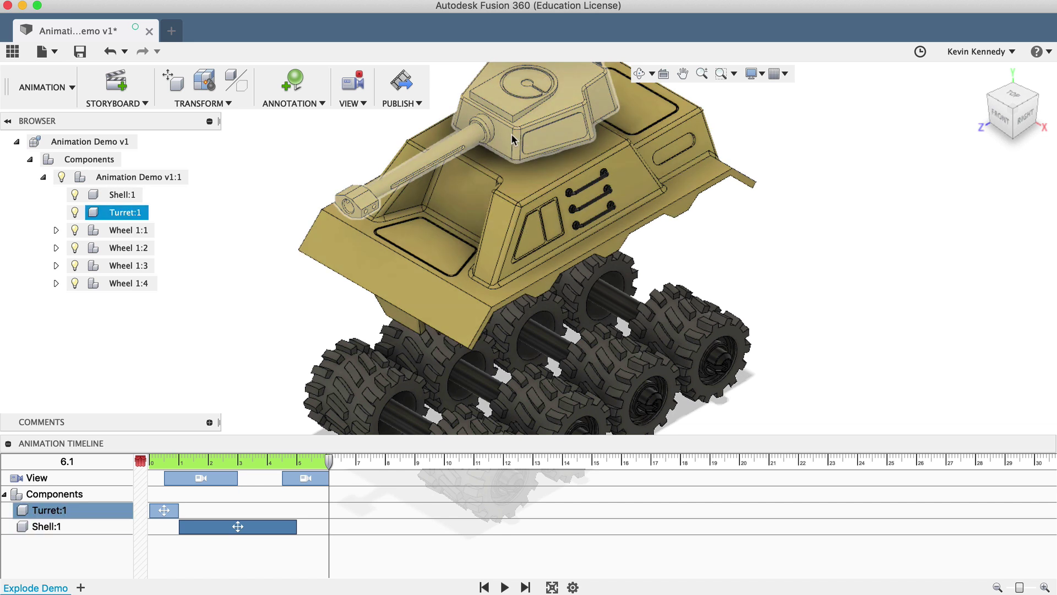
{"action": "left_click", "coordinate": [506, 187]}
{"action": "left_click", "coordinate": [283, 314]}
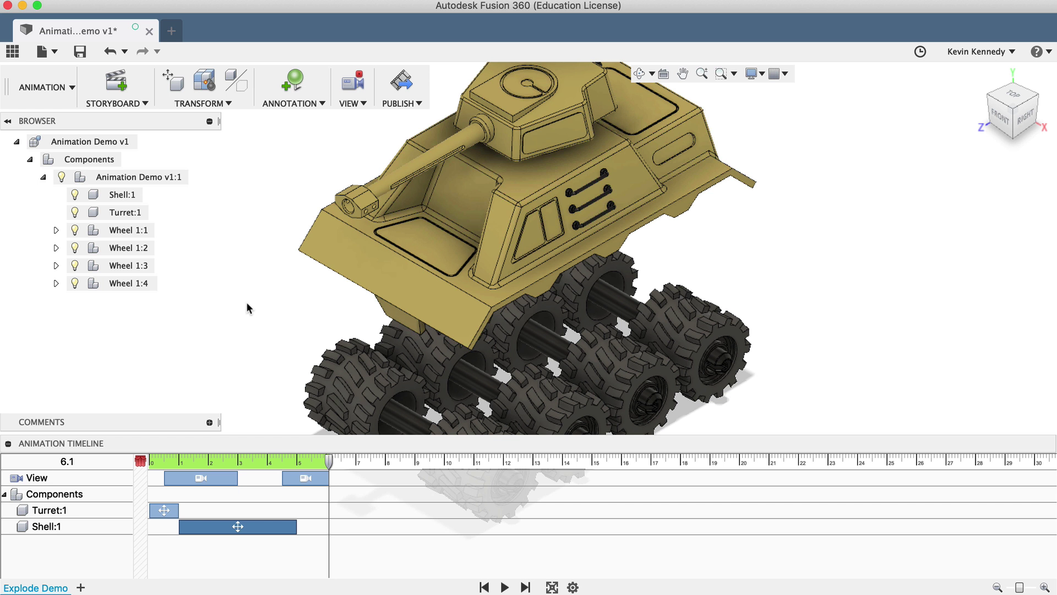
{"action": "left_click", "coordinate": [113, 197]}
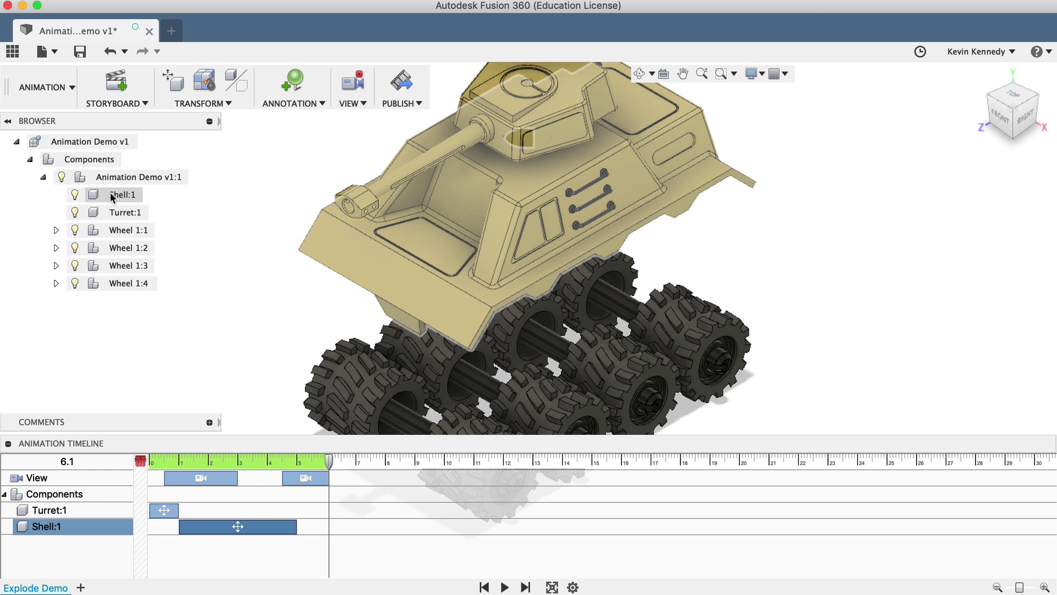
{"action": "left_click", "coordinate": [117, 214], "text": "shift"}
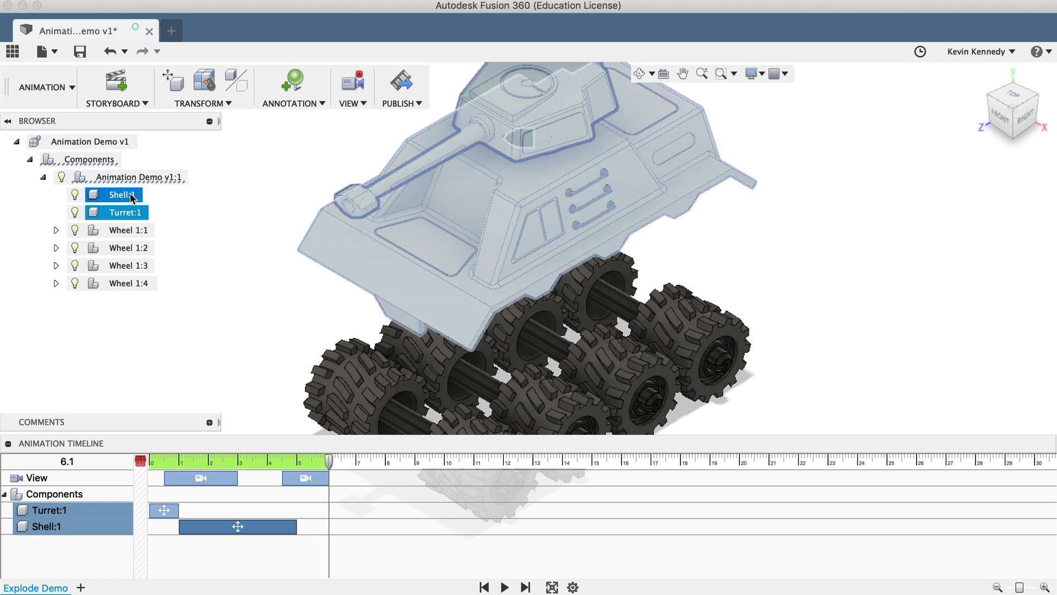
- Hide Shell:1 and Turret:1 by 6.1 seconds, check the turret's visibility, and play the animation
{"action": "left_click", "coordinate": [236, 90]}
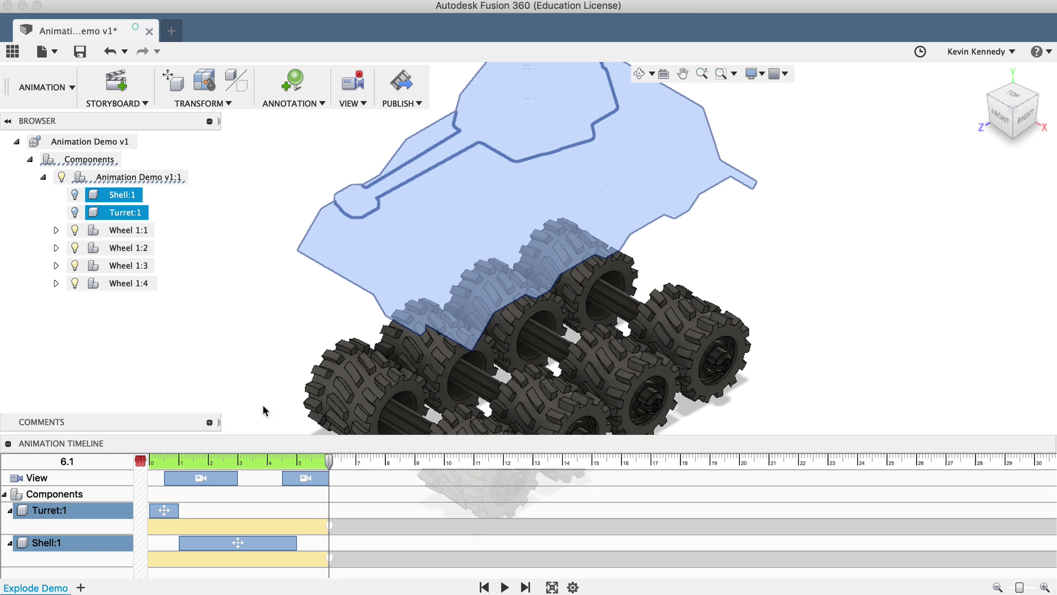
{"action": "left_click", "coordinate": [484, 586]}
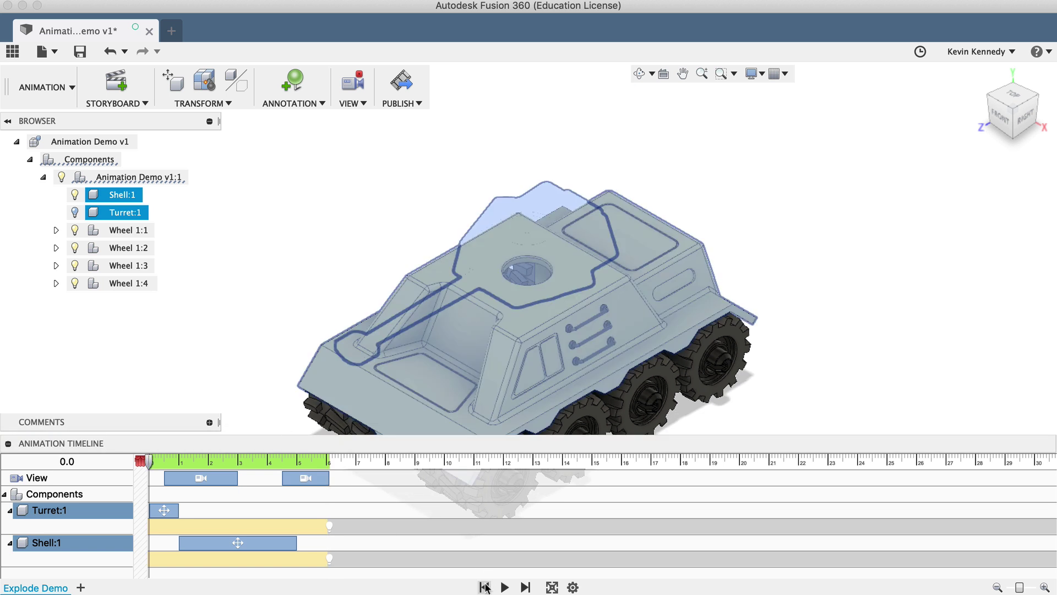
{"action": "left_click", "coordinate": [75, 213]}
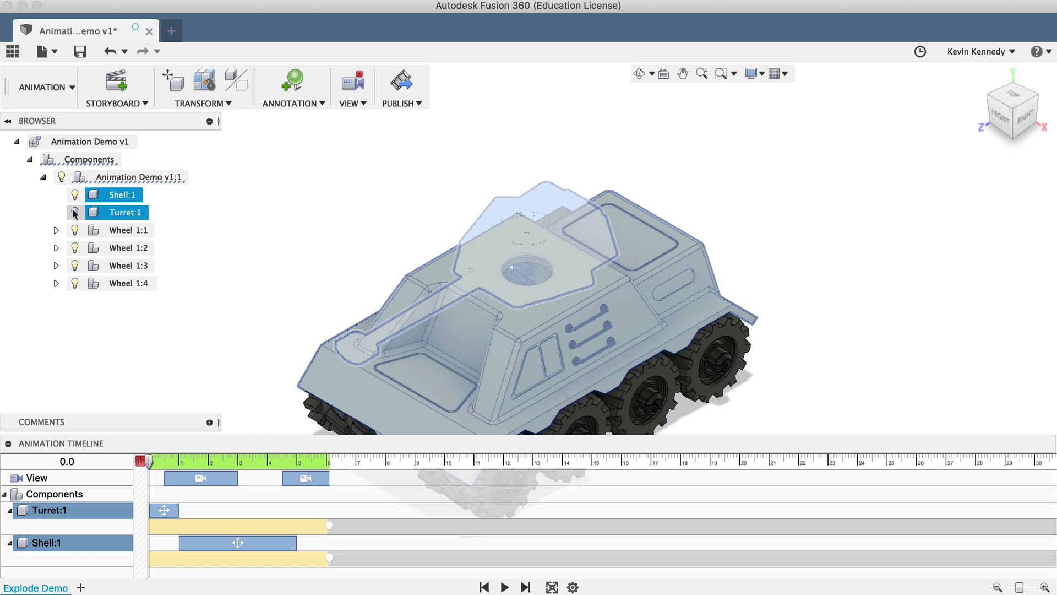
{"action": "left_click", "coordinate": [75, 213]}
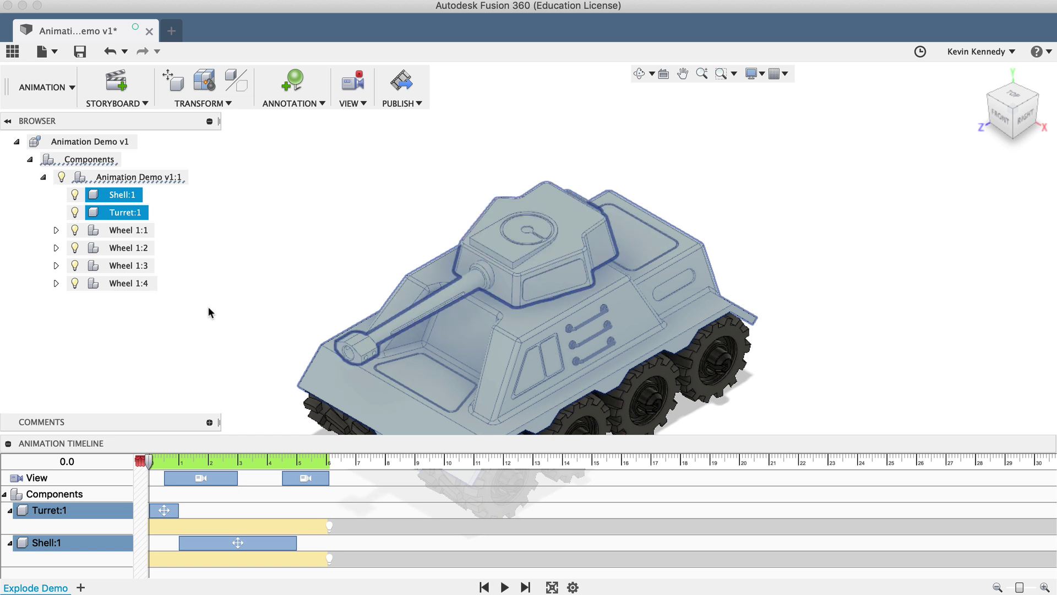
{"action": "left_click", "coordinate": [216, 345]}
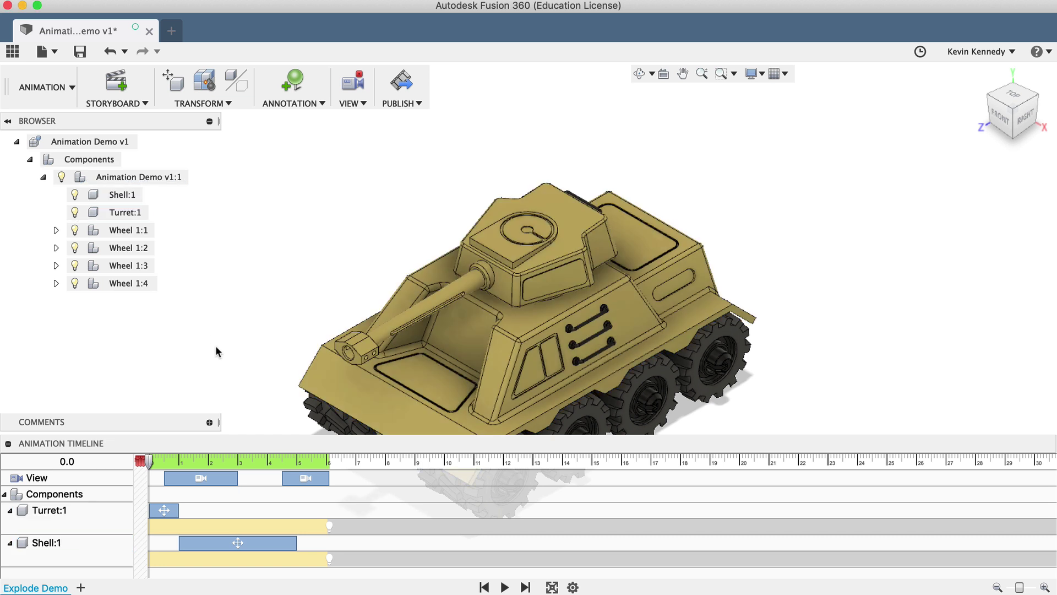
{"action": "left_click", "coordinate": [504, 587]}
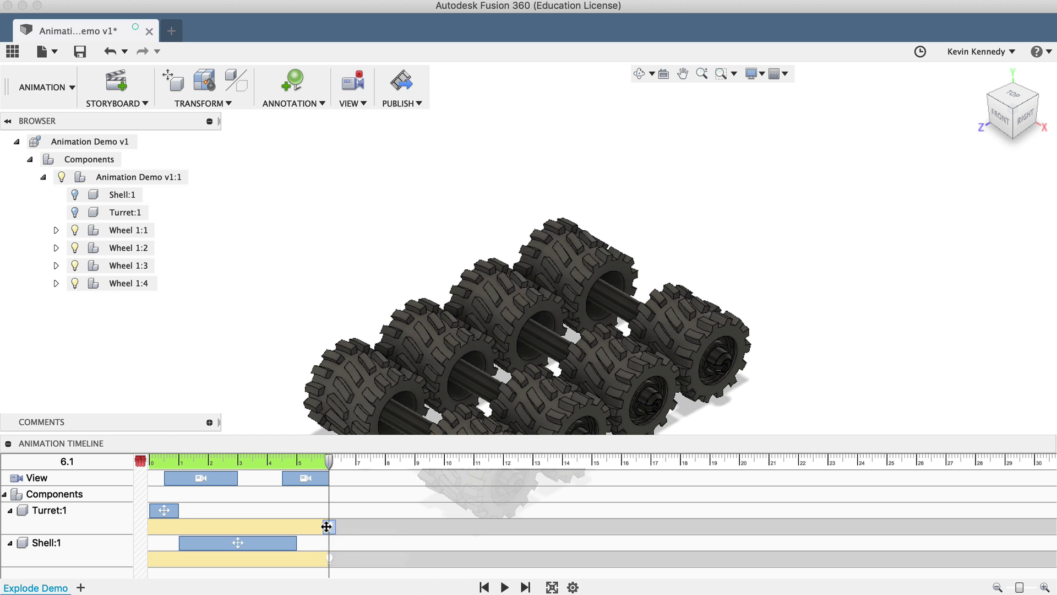
{"action": "left_click_drag", "start_coordinate": [326, 526], "coordinate": [295, 524]}
{"action": "left_click_drag", "start_coordinate": [329, 460], "coordinate": [386, 463]}
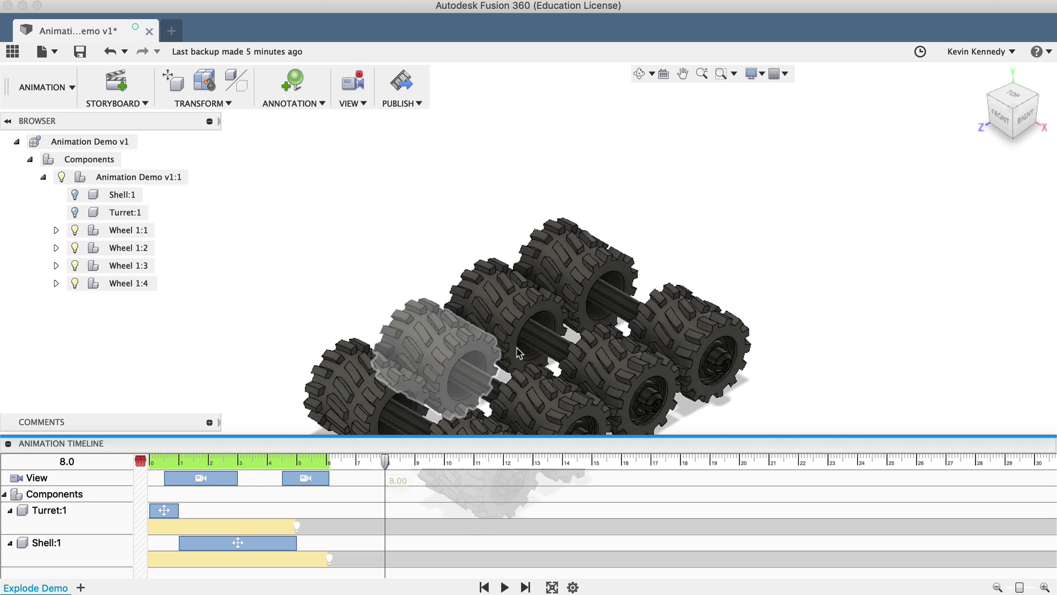
{"action": "scroll", "coordinate": [520, 352], "scroll_direction": "up", "scroll_amount": 5}
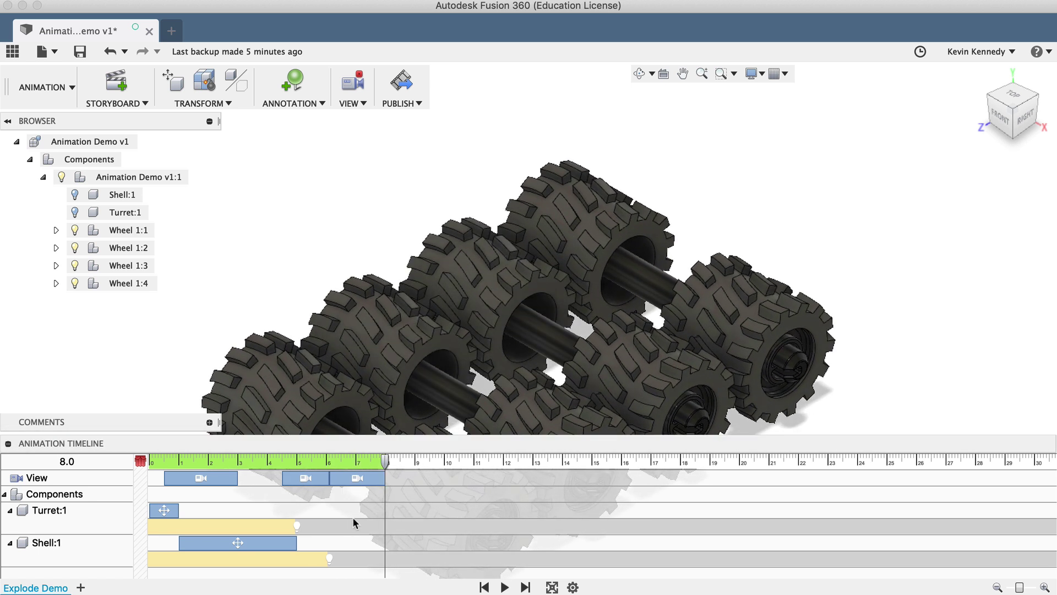
{"action": "left_click_drag", "start_coordinate": [361, 463], "coordinate": [329, 463]}
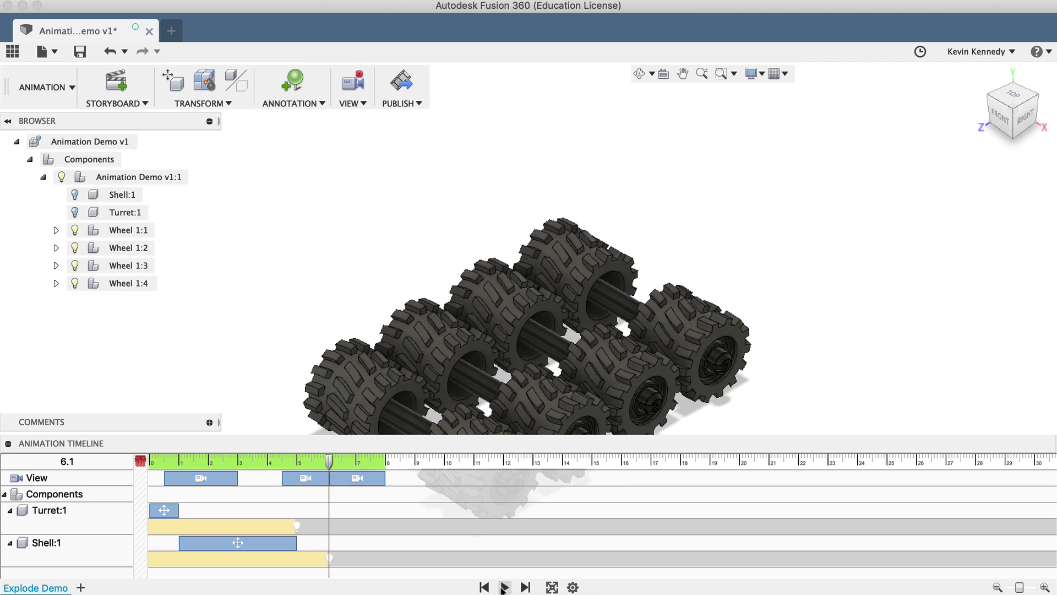
{"action": "left_click", "coordinate": [504, 587]}
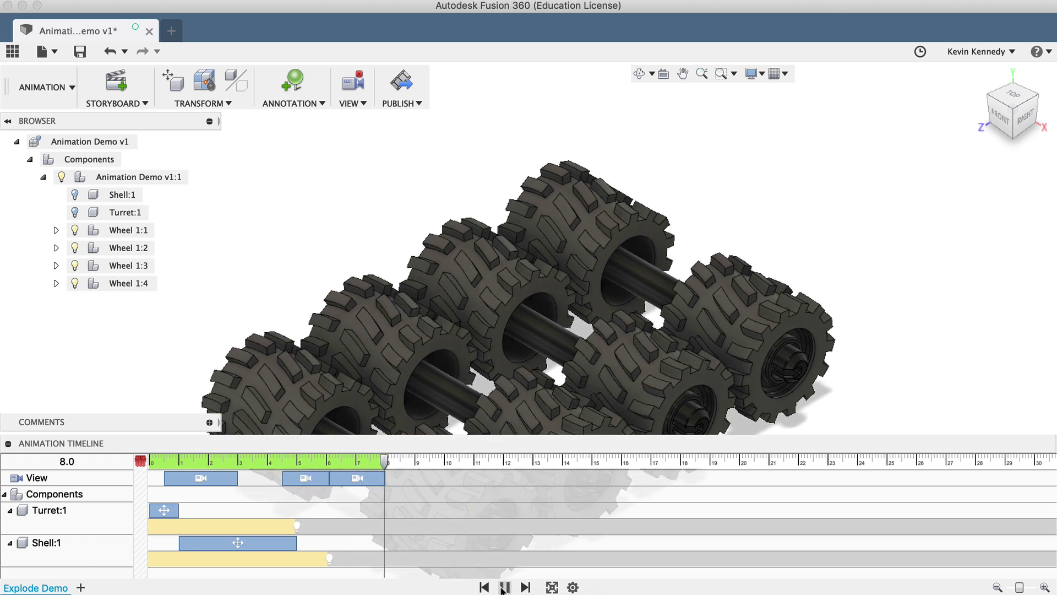
{"action": "left_click", "coordinate": [504, 587]}
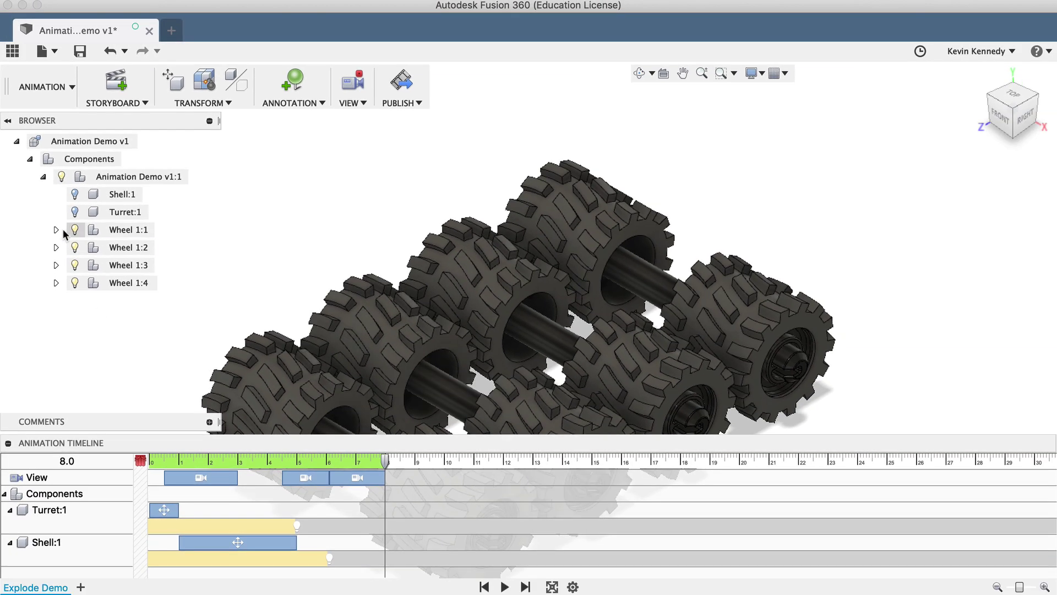
- Expand Wheel 1:1, move the playhead to 11.1 seconds, and select three tires in one row
{"action": "left_click", "coordinate": [56, 230]}
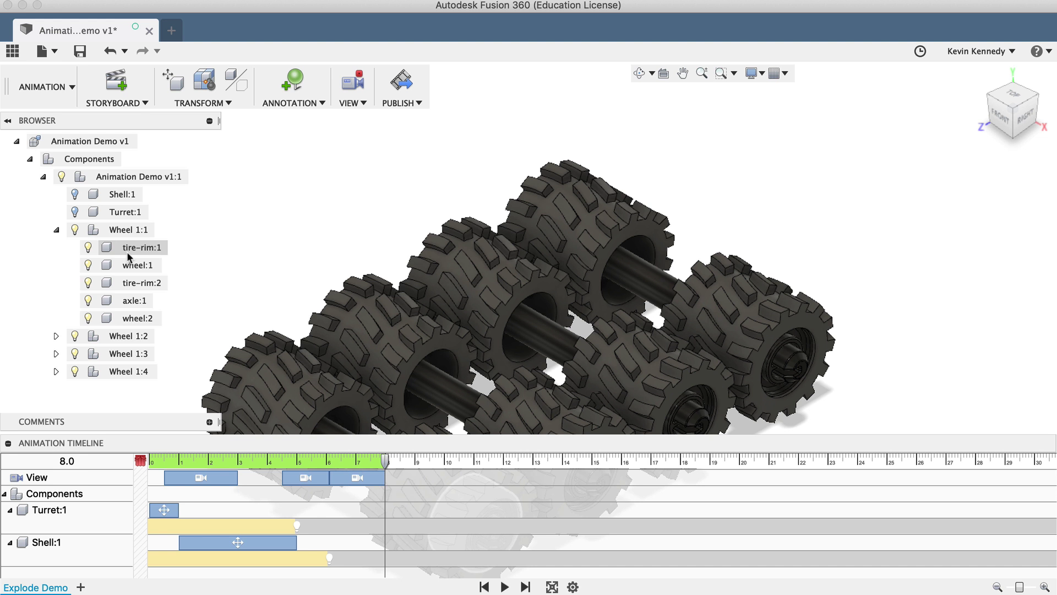
{"action": "left_click_drag", "start_coordinate": [387, 460], "coordinate": [483, 465]}
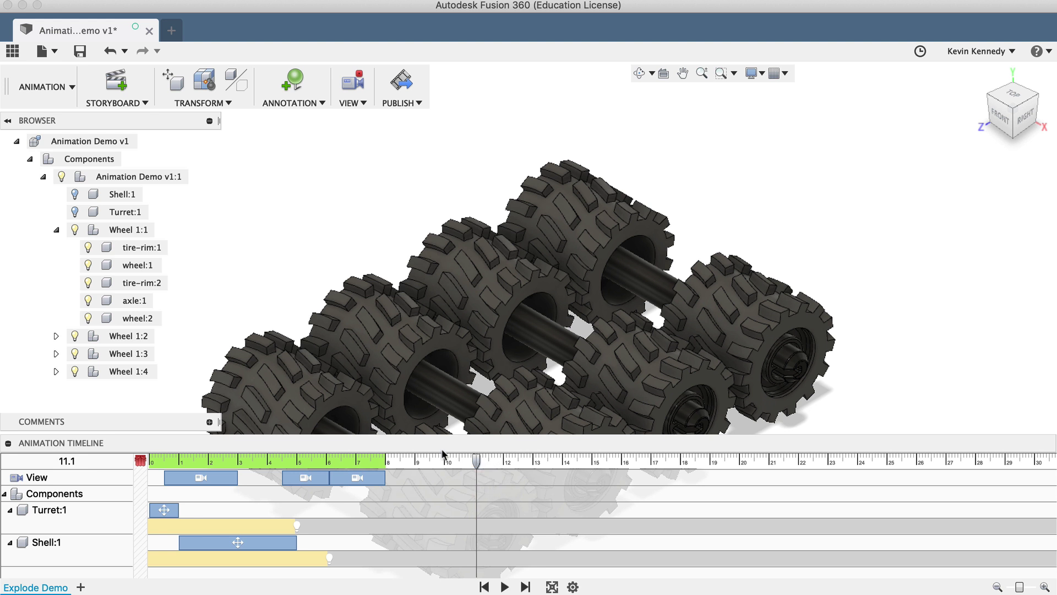
{"action": "left_click", "coordinate": [290, 382]}
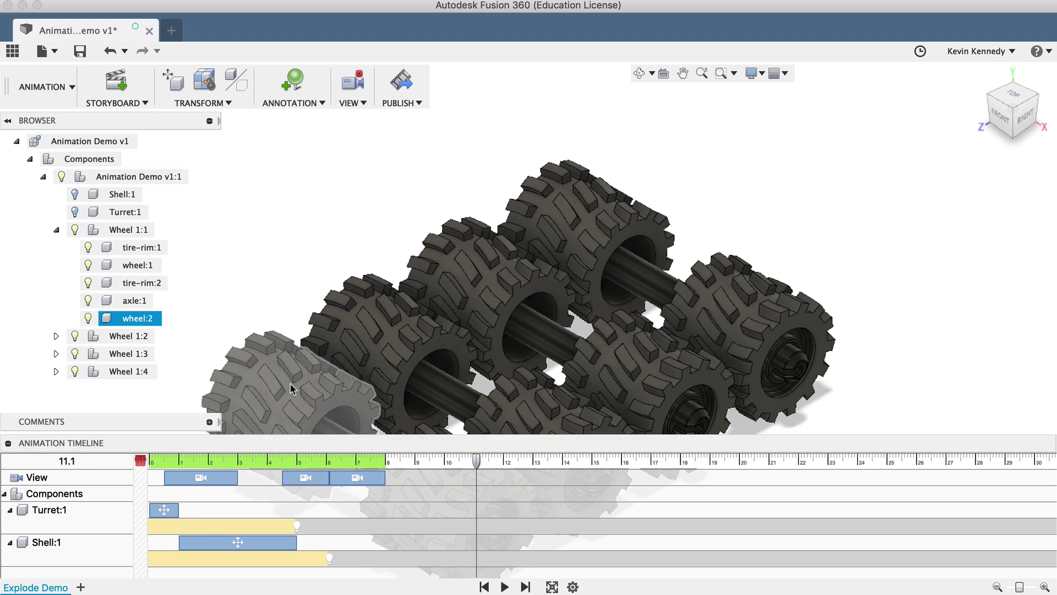
{"action": "left_click", "coordinate": [377, 331], "text": "shift"}
{"action": "left_click", "coordinate": [461, 278], "text": "shift"}
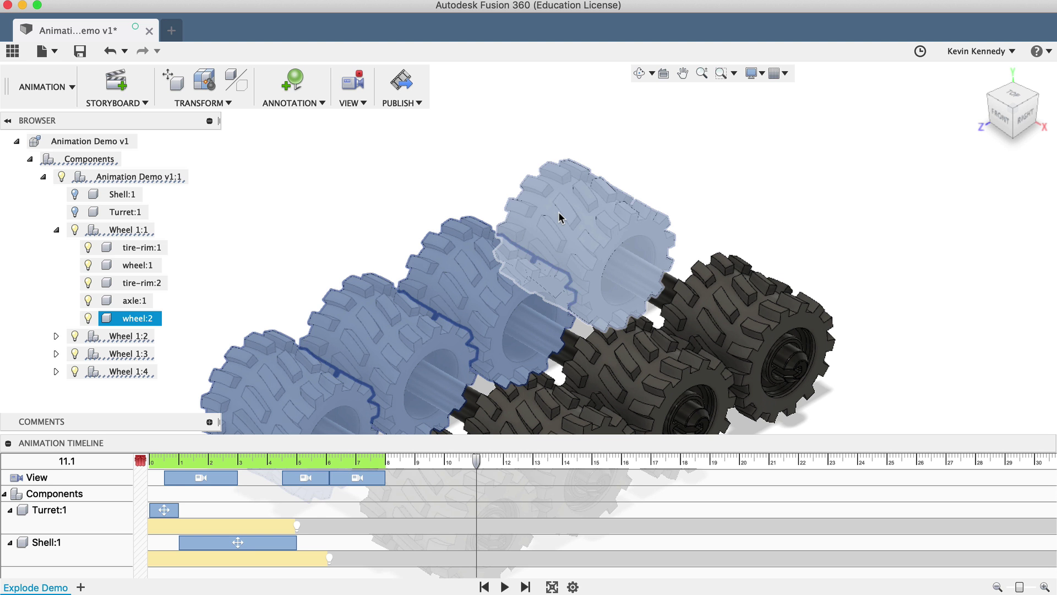
- Explode all four wheel:2 tires up and to the left, ending at 12.1 seconds
{"action": "key", "text": "e"}
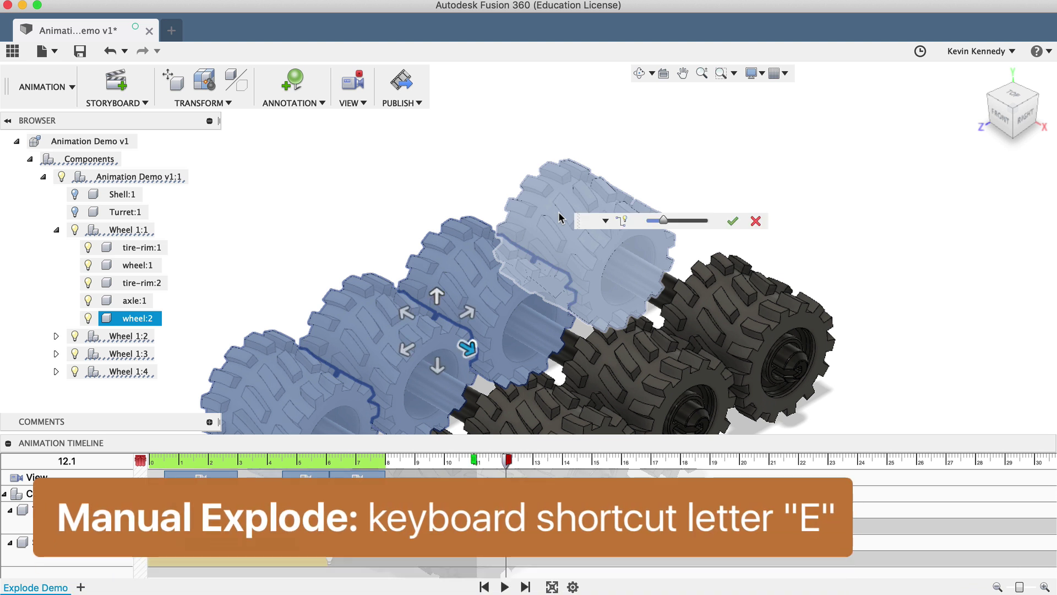
{"action": "left_click", "coordinate": [560, 217], "text": "shift"}
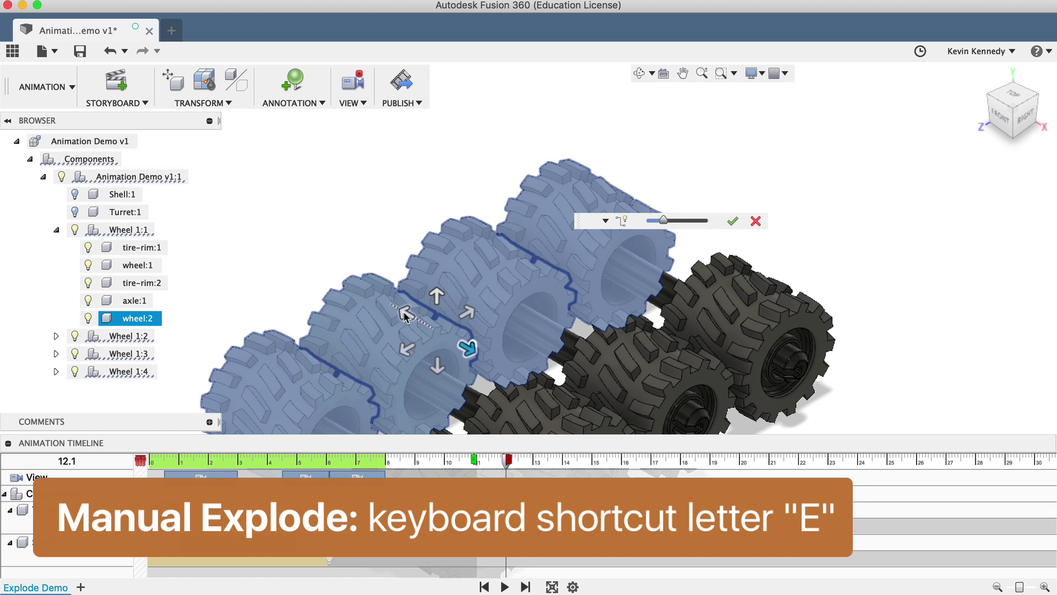
{"action": "left_click", "coordinate": [404, 315]}
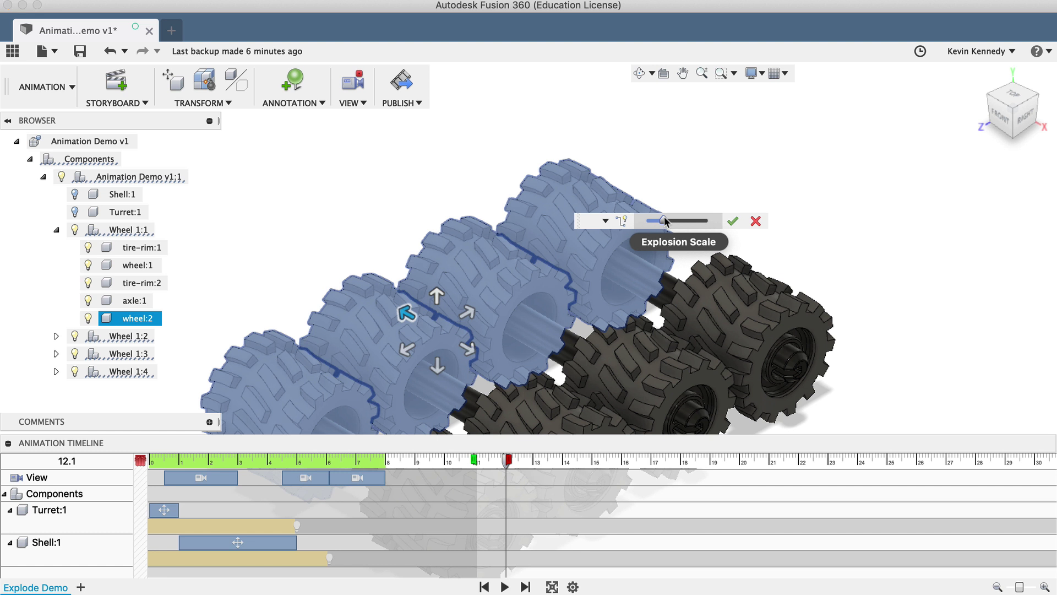
{"action": "left_click_drag", "start_coordinate": [666, 216], "coordinate": [681, 223]}
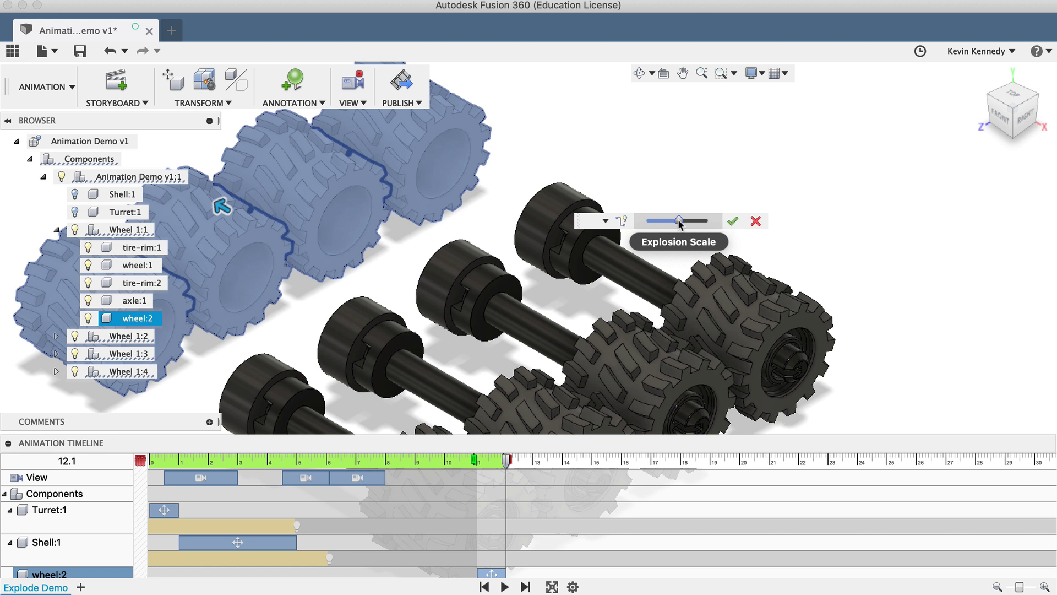
{"action": "left_click", "coordinate": [732, 221]}
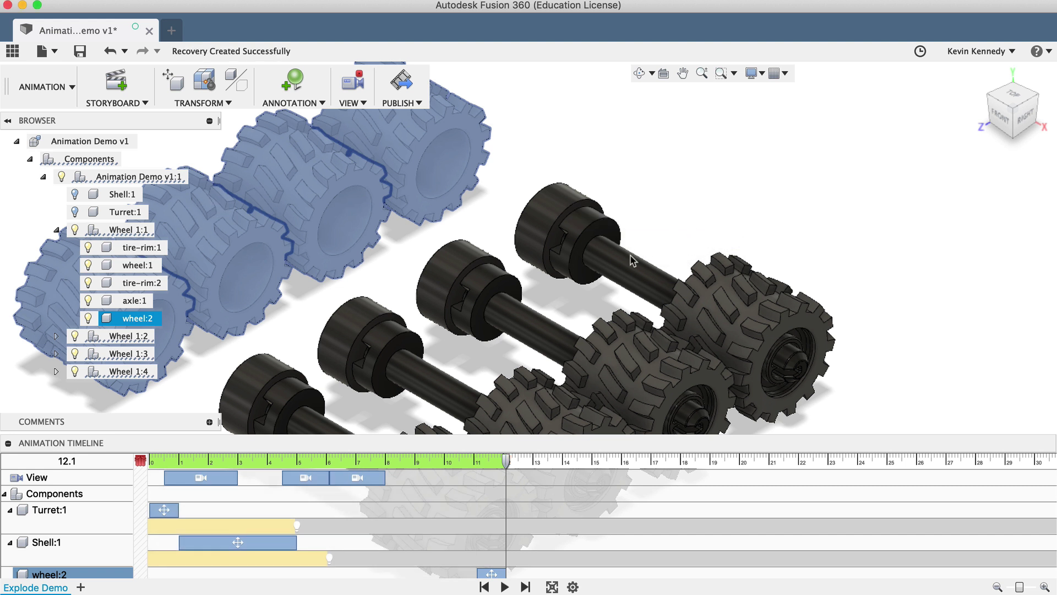
- Select the wheel:1 tire row and explode it off the axles, ending at 13.1 seconds
{"action": "left_click", "coordinate": [425, 427]}
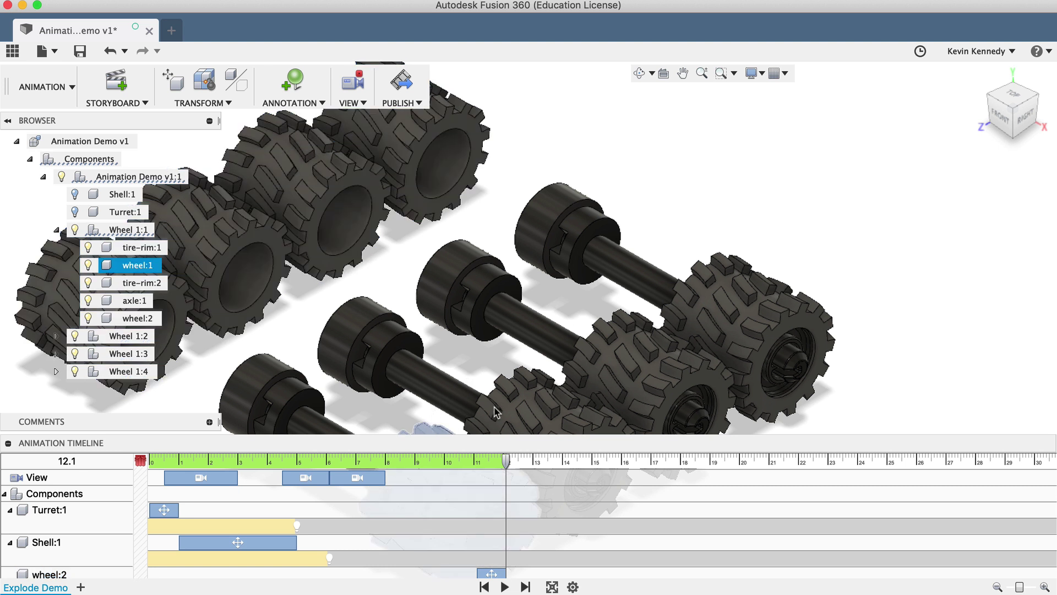
{"action": "left_click", "coordinate": [524, 402]}
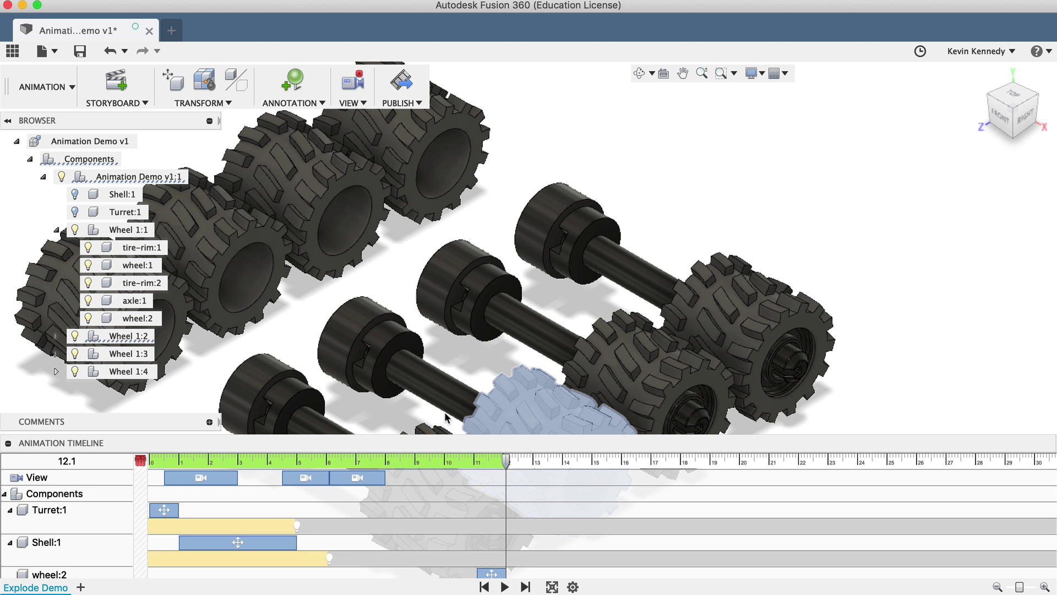
{"action": "left_click", "coordinate": [435, 429]}
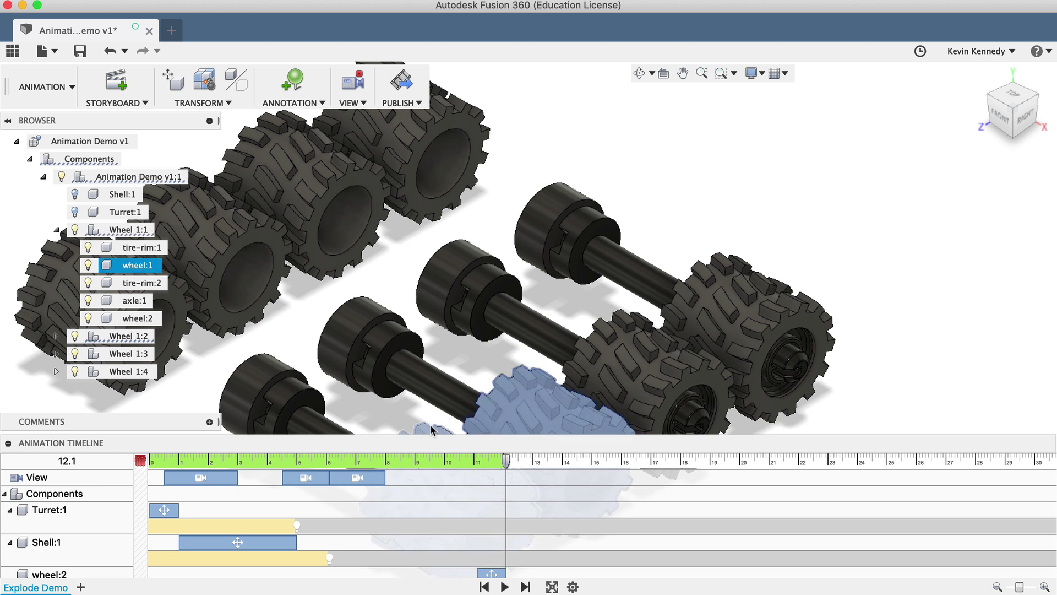
{"action": "left_click", "coordinate": [625, 347]}
{"action": "left_click", "coordinate": [711, 300]}
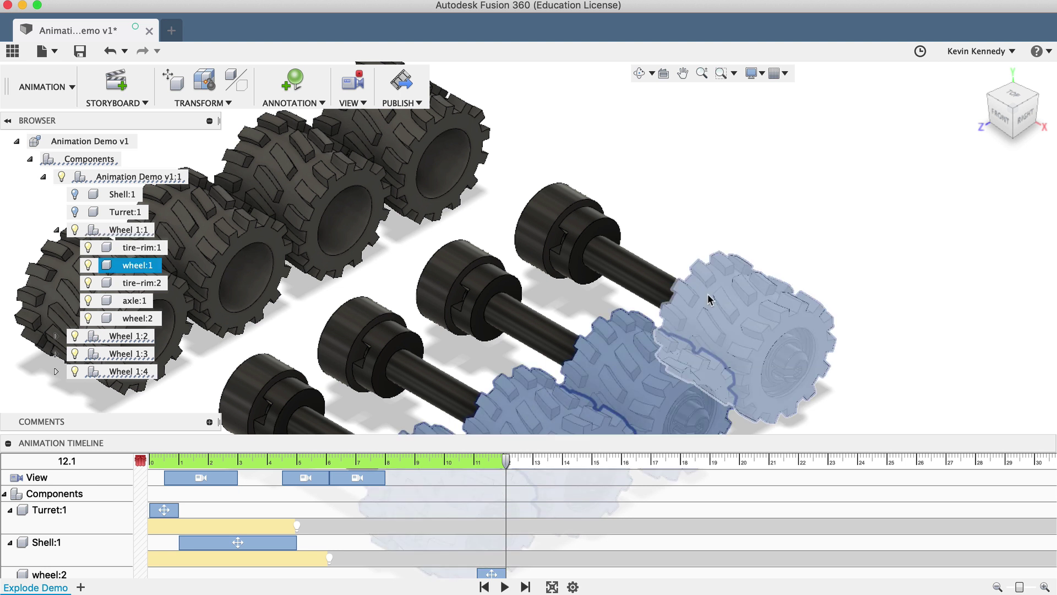
{"action": "key", "text": "e"}
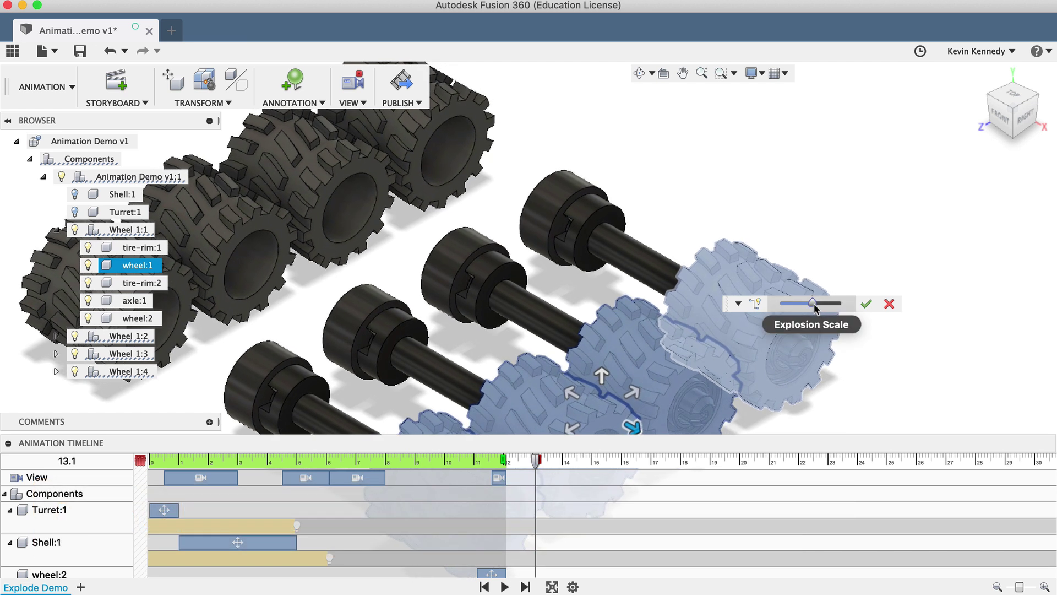
{"action": "left_click_drag", "start_coordinate": [812, 303], "coordinate": [813, 307]}
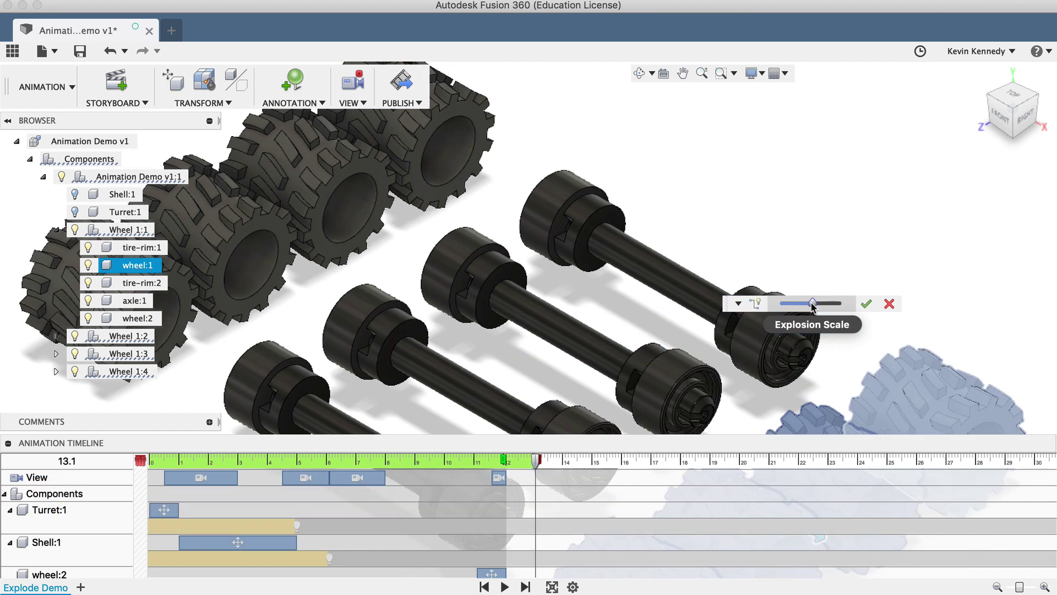
{"action": "left_click", "coordinate": [866, 304]}
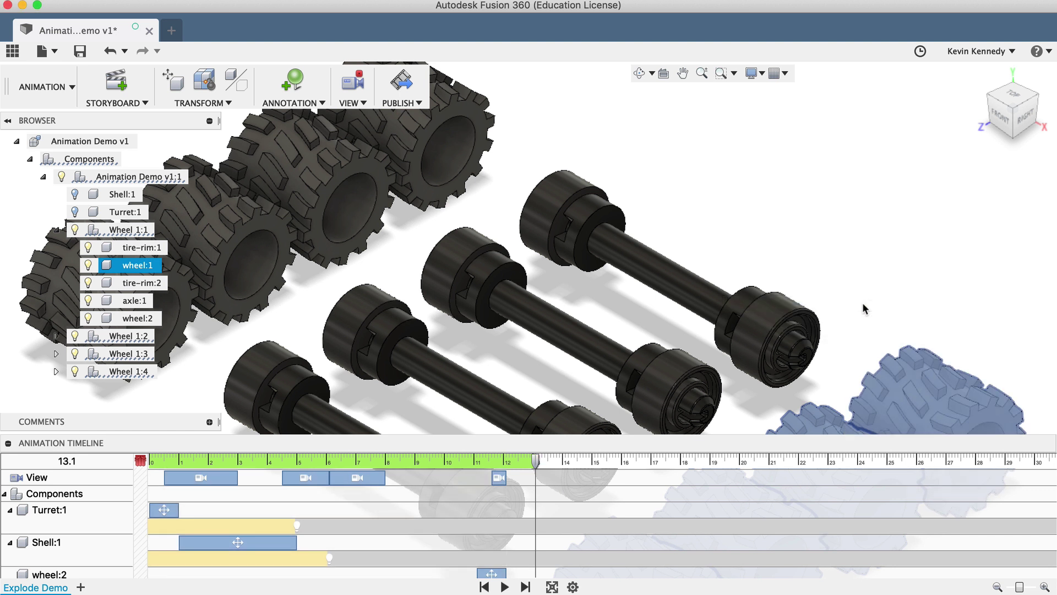
- At about 13.9 seconds, set a new isometric view and delete the camera keyframe near 12 seconds
{"action": "left_click_drag", "start_coordinate": [538, 462], "coordinate": [573, 468]}
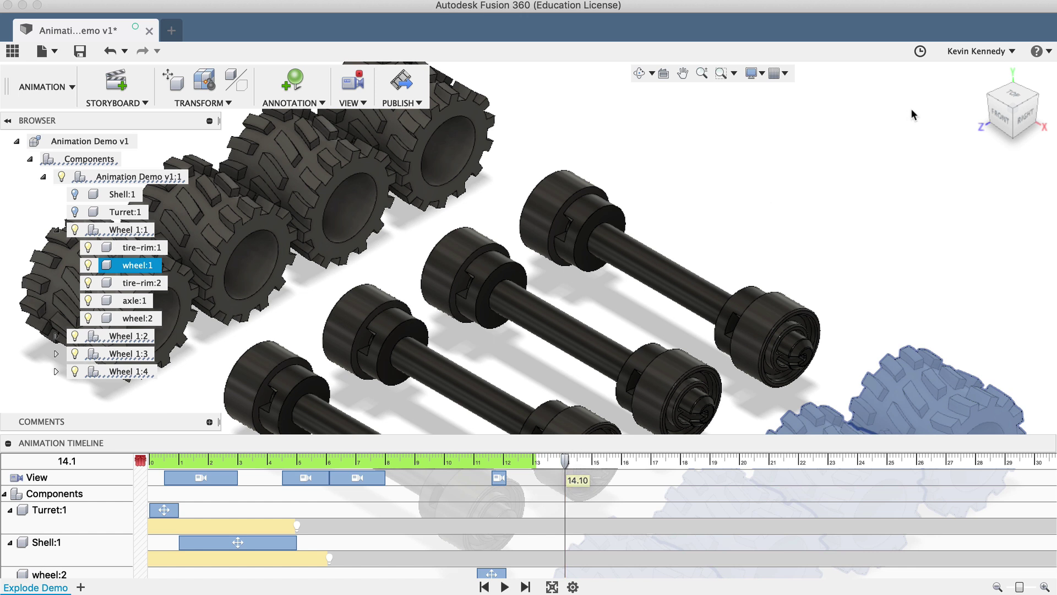
{"action": "left_click", "coordinate": [989, 102]}
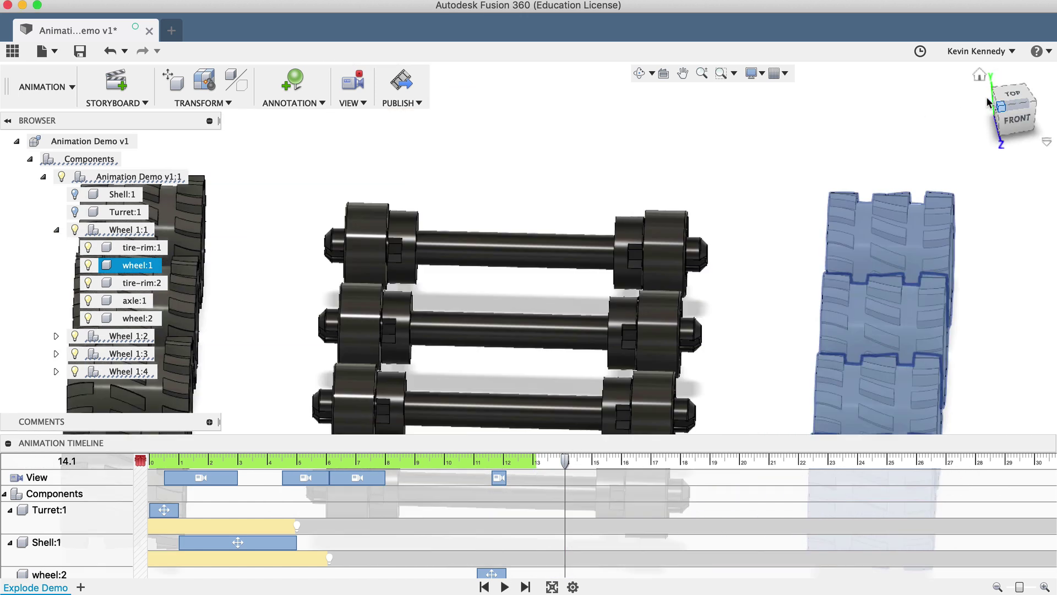
{"action": "left_click", "coordinate": [498, 478]}
{"action": "key", "text": "Delete"}
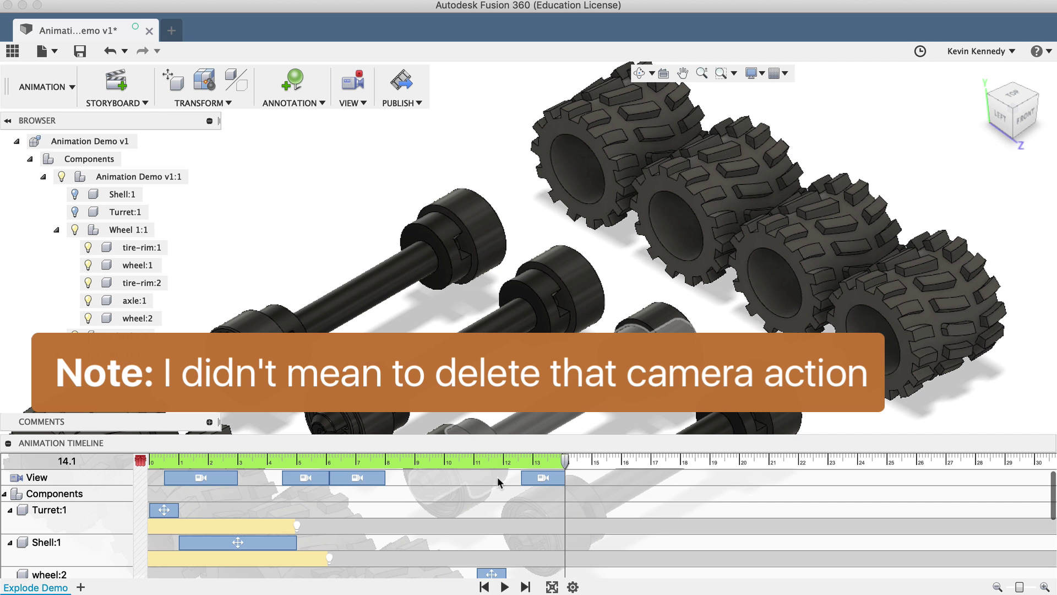
- Stretch the four wheel:2 and four wheel:1 move actions to start earlier, around 8 seconds
{"action": "scroll", "coordinate": [497, 476], "scroll_direction": "down", "scroll_amount": 5}
{"action": "scroll", "coordinate": [497, 477], "scroll_direction": "up", "scroll_amount": 1}
{"action": "scroll", "coordinate": [497, 477], "scroll_direction": "down", "scroll_amount": 1}
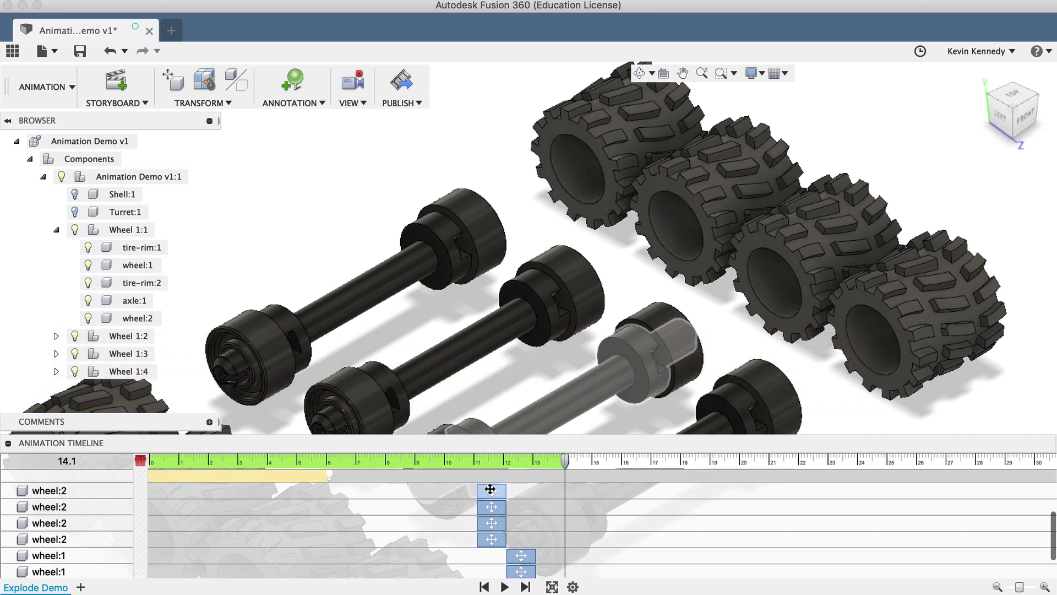
{"action": "left_click", "coordinate": [489, 489]}
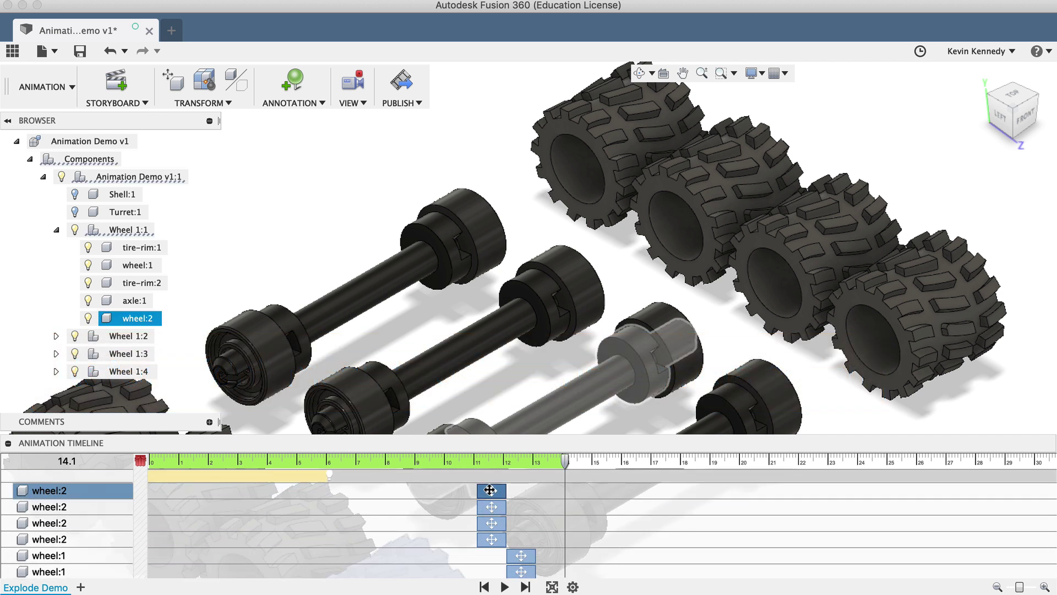
{"action": "left_click", "coordinate": [491, 507], "text": "shift"}
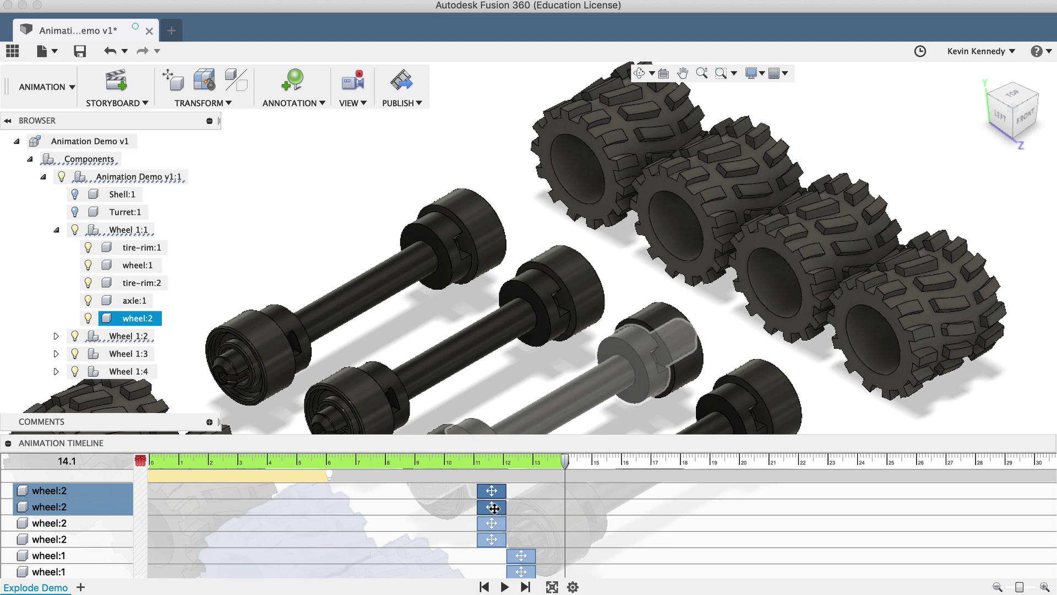
{"action": "left_click", "coordinate": [492, 523], "text": "shift"}
{"action": "left_click", "coordinate": [494, 538], "text": "shift"}
{"action": "scroll", "coordinate": [493, 538], "scroll_direction": "down", "scroll_amount": 2}
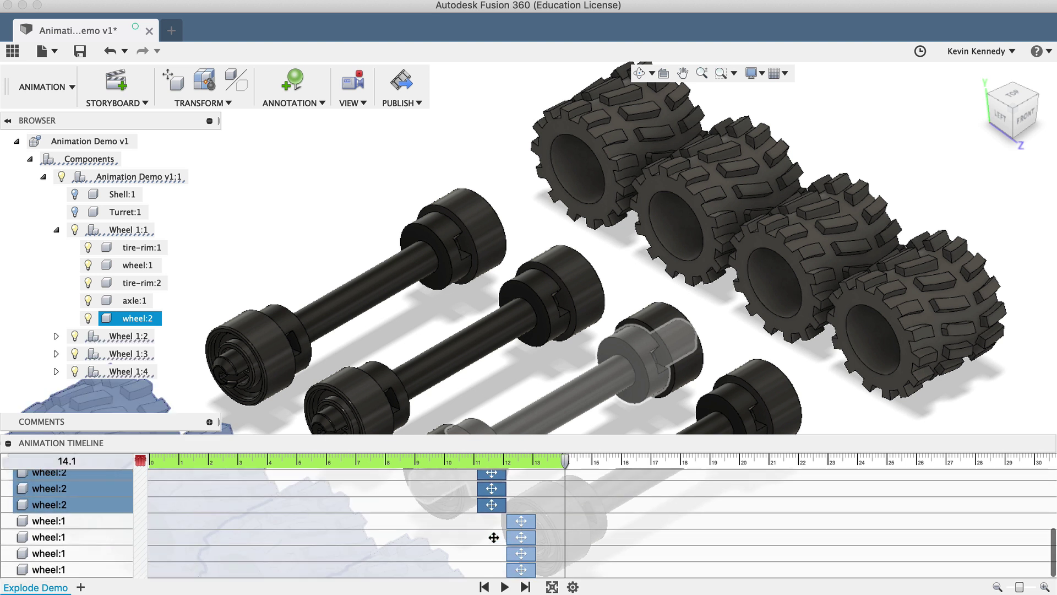
{"action": "left_click", "coordinate": [521, 520], "text": "shift"}
{"action": "left_click", "coordinate": [521, 537], "text": "shift"}
{"action": "left_click", "coordinate": [519, 554], "text": "shift"}
{"action": "left_click", "coordinate": [521, 570], "text": "shift"}
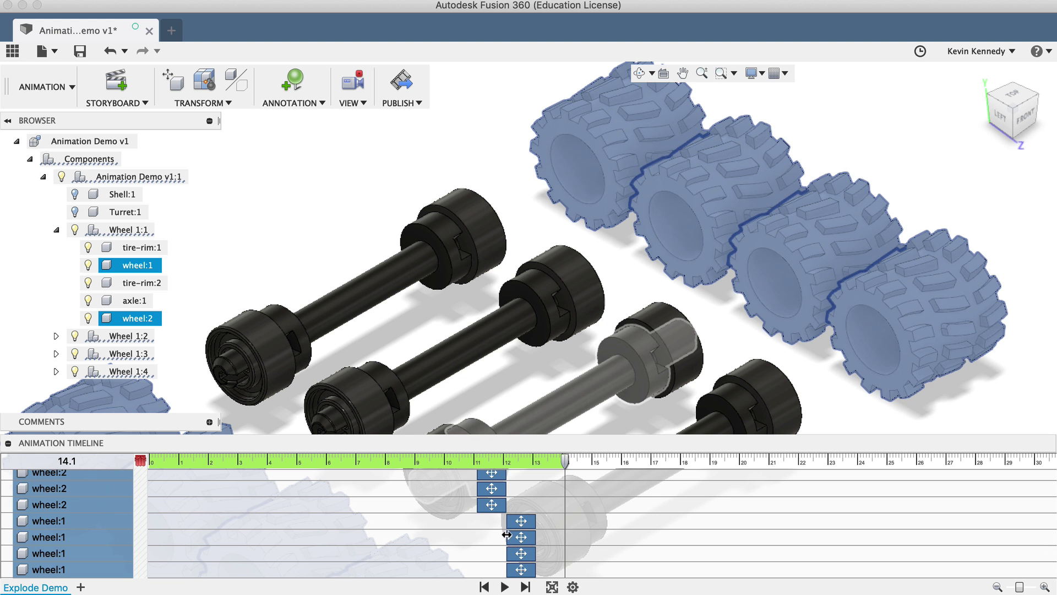
{"action": "left_click_drag", "start_coordinate": [507, 535], "coordinate": [416, 540]}
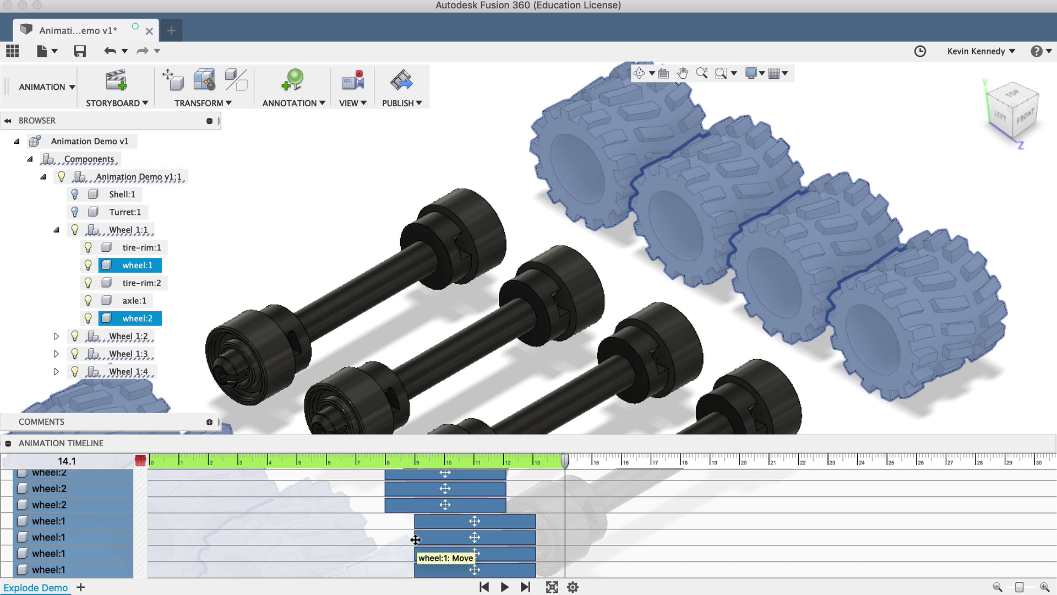
- Rewind and play Explode Demo through to 14.1 seconds, ending with both tire rows cleared
{"action": "left_click", "coordinate": [484, 587]}
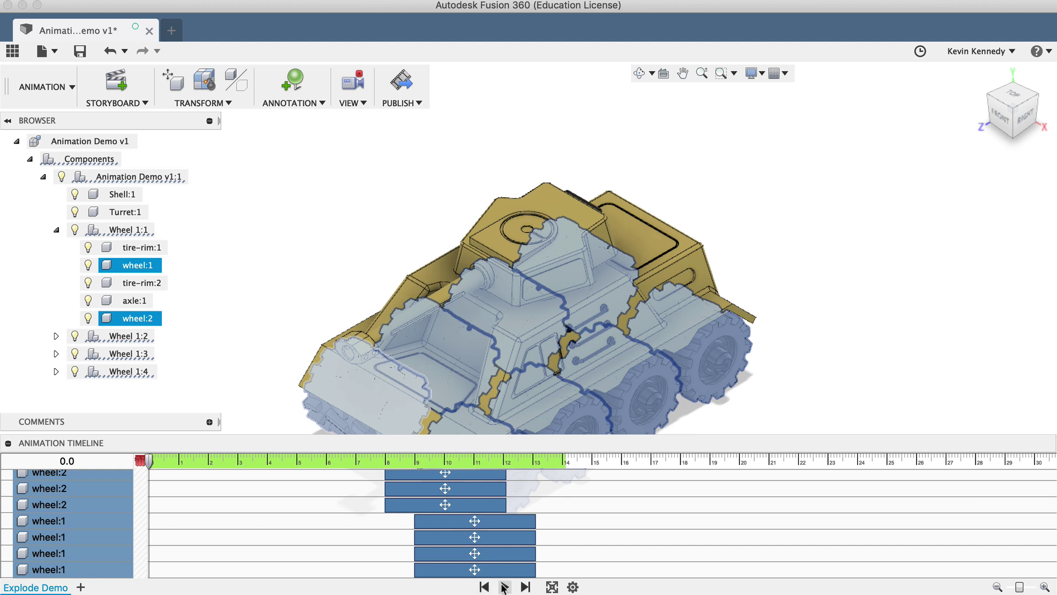
{"action": "left_click", "coordinate": [504, 587]}
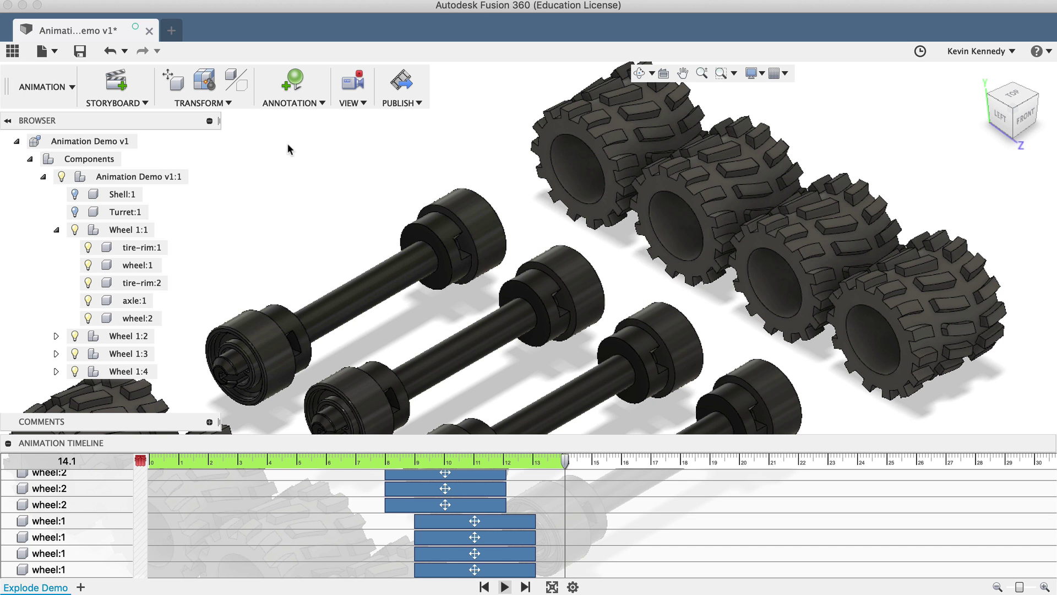
- Turn off view recording and attach a 'Change to Aluminum' callout to the front axle's tire rim
{"action": "left_click", "coordinate": [351, 85]}
{"action": "scroll", "coordinate": [429, 212], "scroll_direction": "down", "scroll_amount": 4}
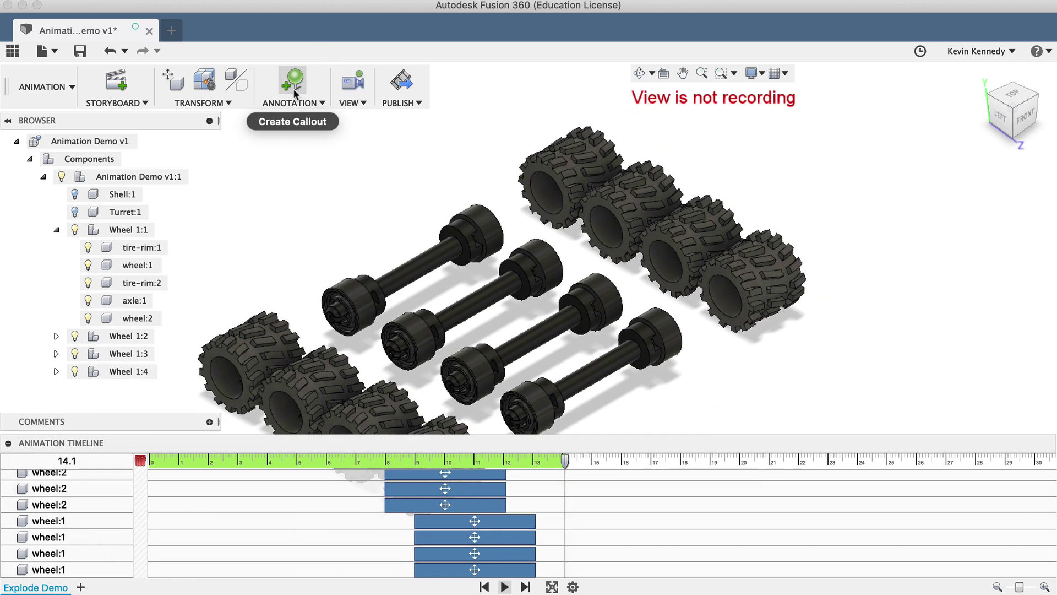
{"action": "left_click", "coordinate": [295, 84]}
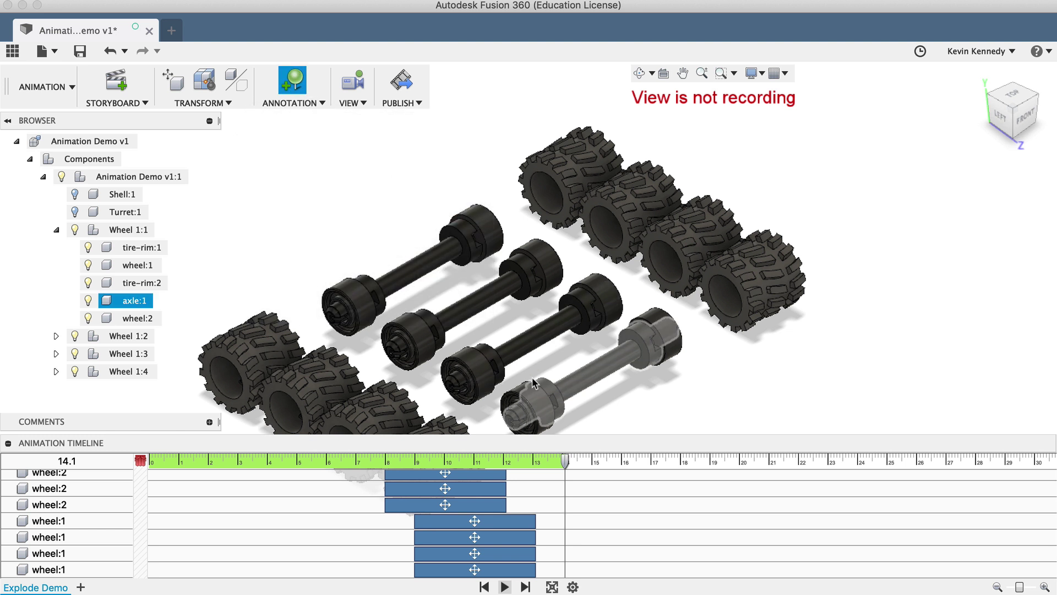
{"action": "left_click", "coordinate": [526, 393]}
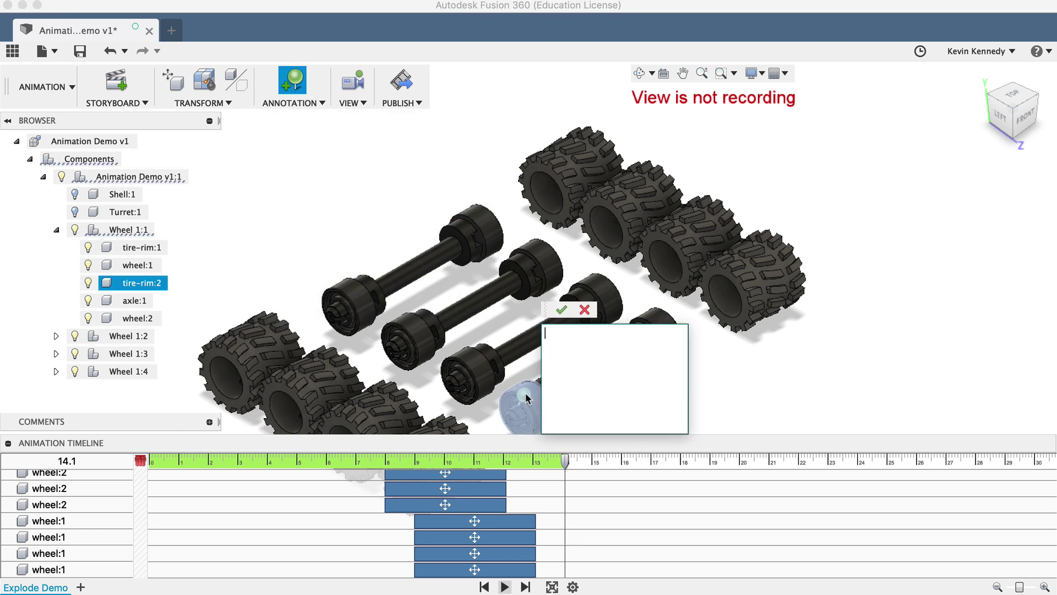
{"action": "type", "text": "Change "}
{"action": "type", "text": "to Aluminum"}
- Rewind and replay the animation to check the new callout, then select and clear Wheel 1:4
{"action": "left_click", "coordinate": [561, 309]}
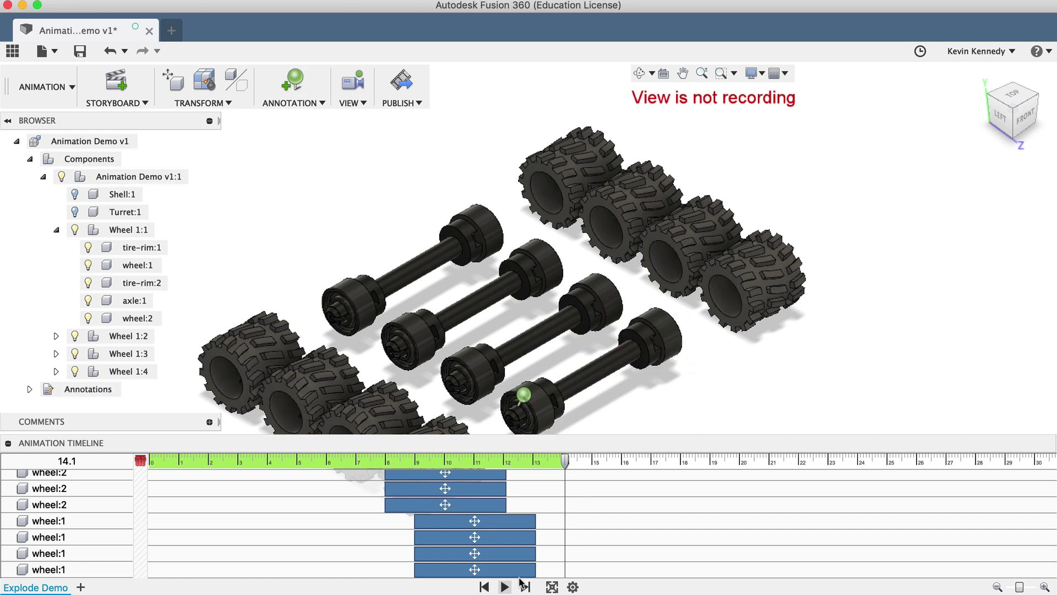
{"action": "left_click", "coordinate": [504, 586]}
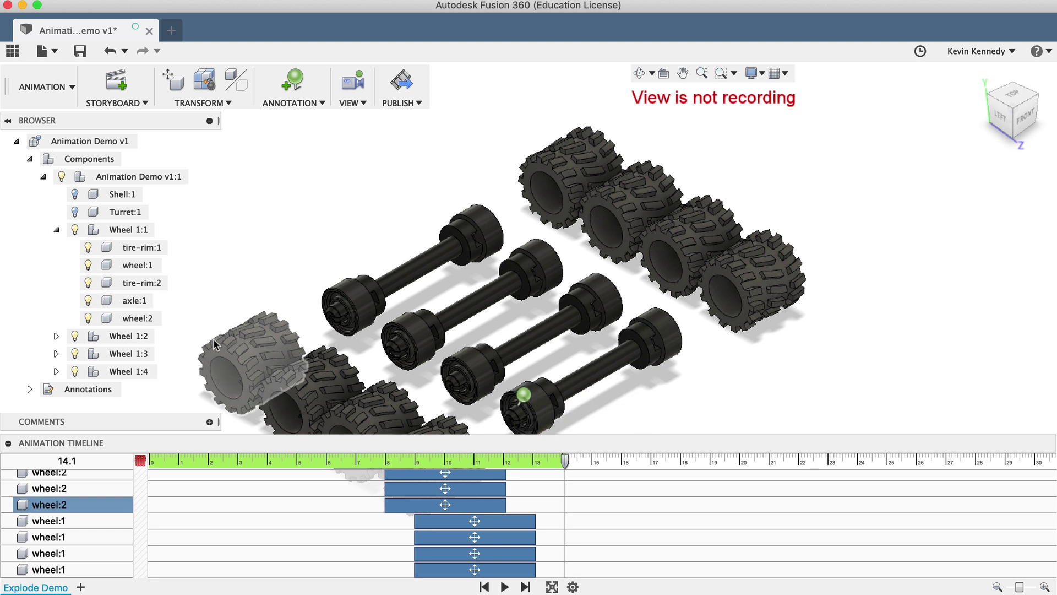
{"action": "left_click", "coordinate": [77, 374]}
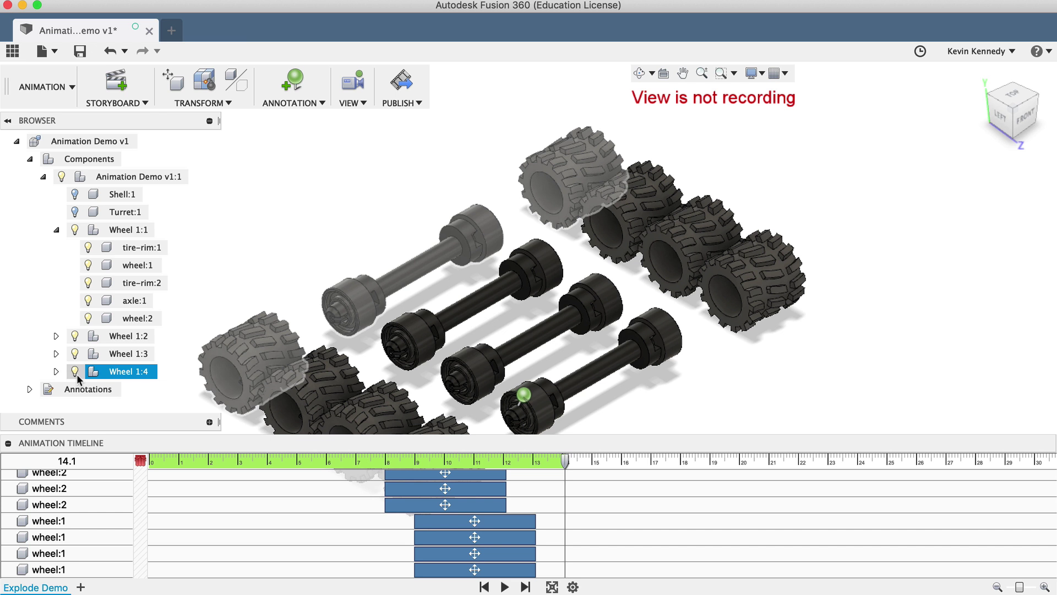
{"action": "left_click", "coordinate": [77, 374]}
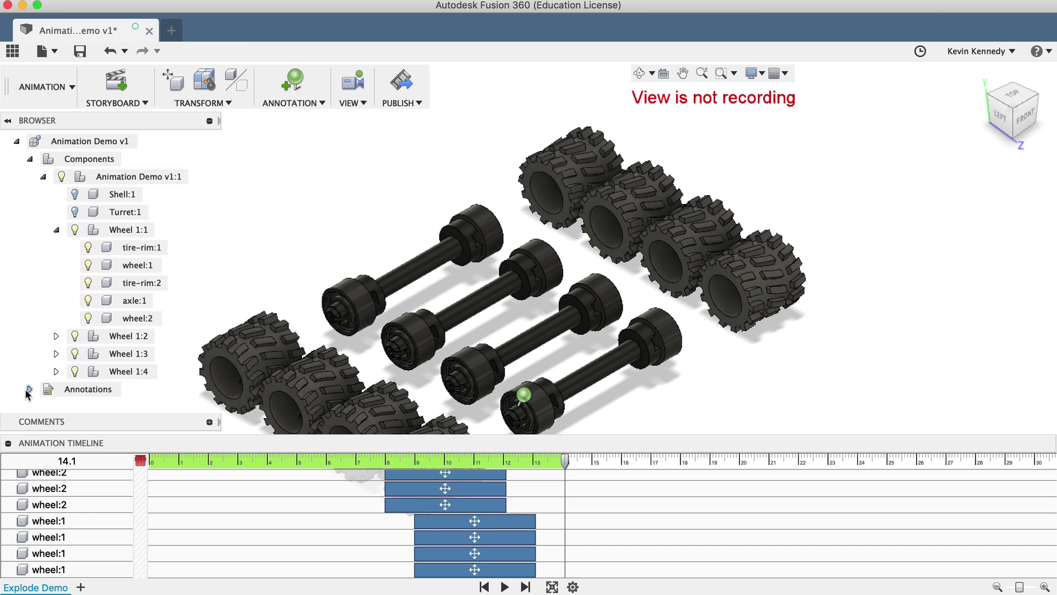
- Find the Change to Aluminum callout under Annotations > Callouts, toggle its visibility, and delete it
{"action": "left_click", "coordinate": [29, 389]}
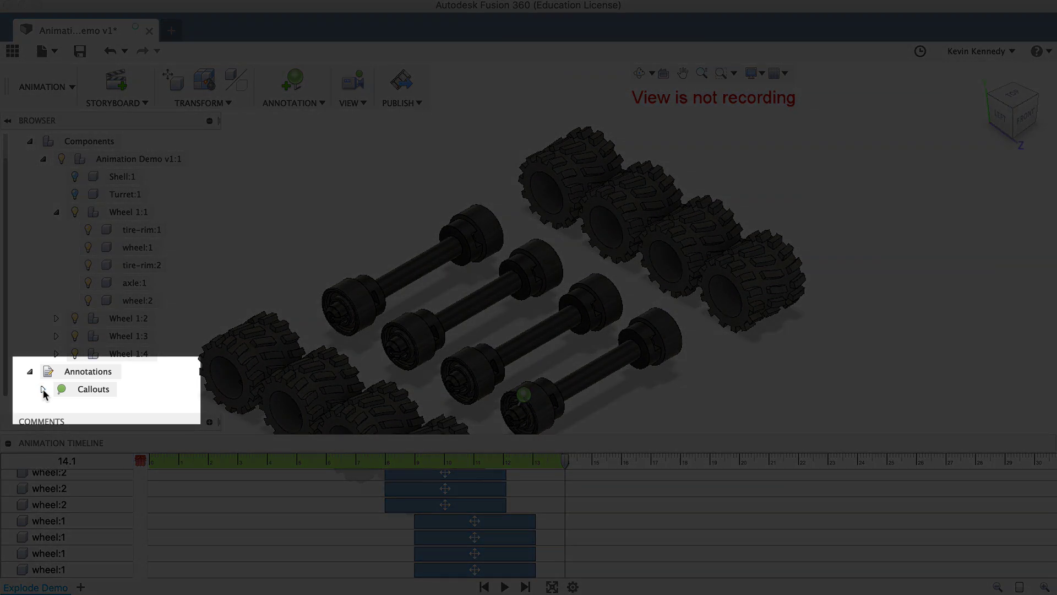
{"action": "left_click", "coordinate": [43, 389]}
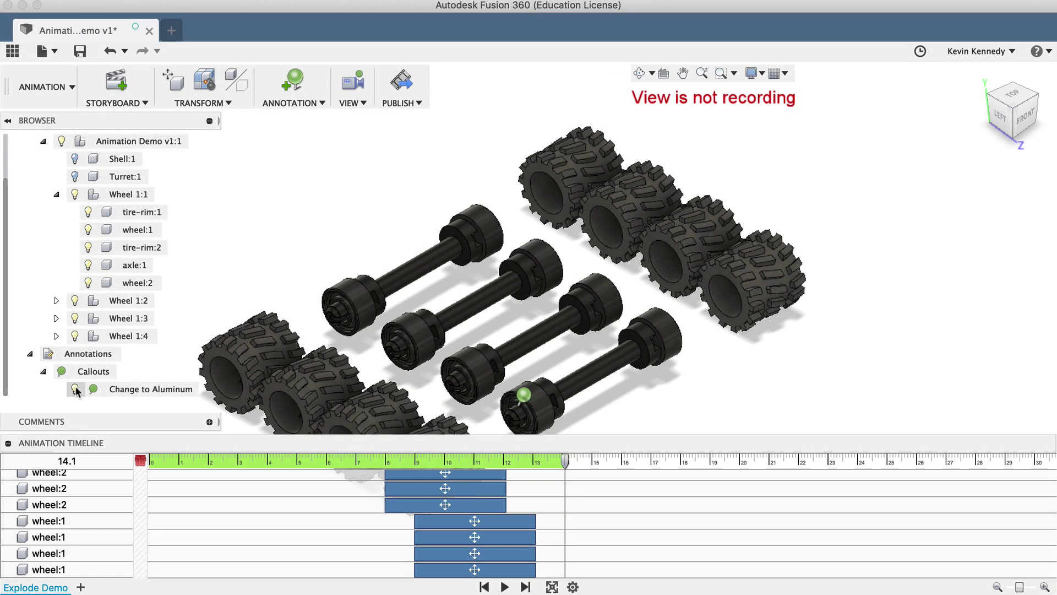
{"action": "left_click", "coordinate": [76, 390]}
{"action": "left_click", "coordinate": [76, 390]}
{"action": "left_click", "coordinate": [76, 389]}
{"action": "right_click", "coordinate": [136, 390]}
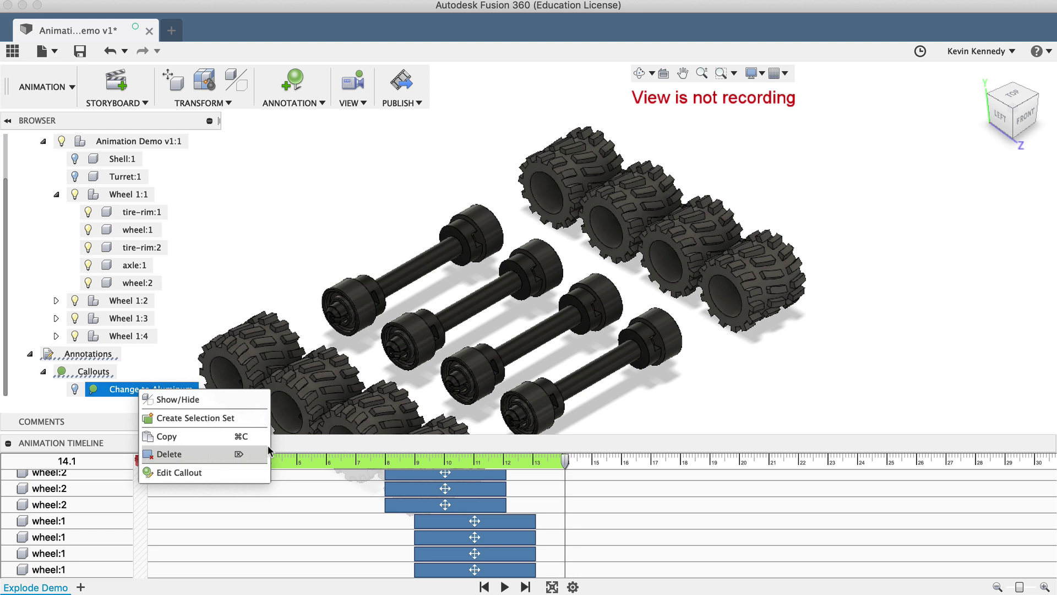
{"action": "left_click", "coordinate": [211, 450]}
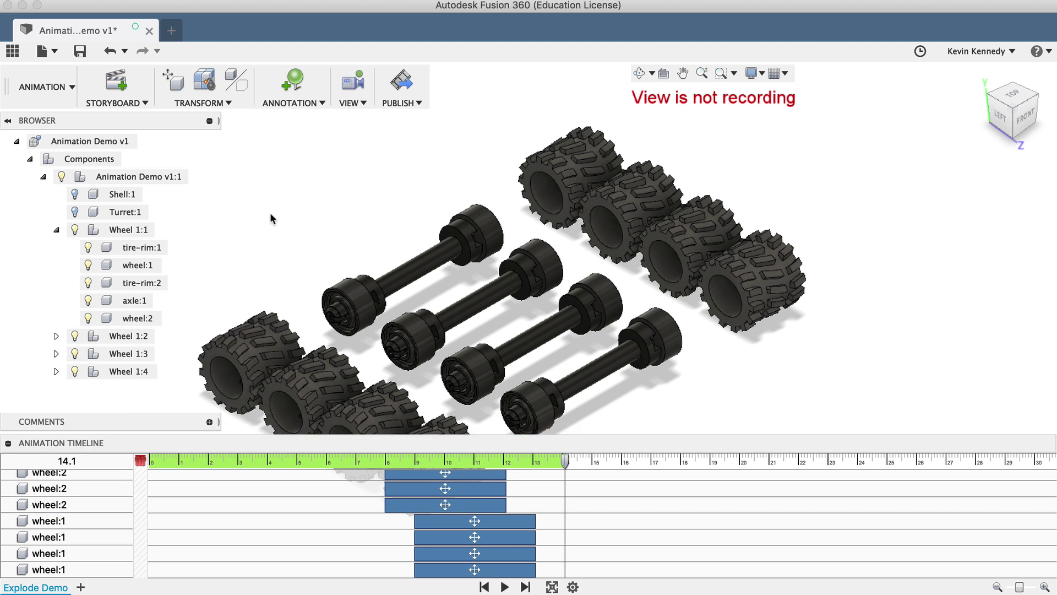
- Publish the video with Current Storyboard scope at 1920 x 1080 (16:9) resolution
{"action": "left_click", "coordinate": [400, 82]}
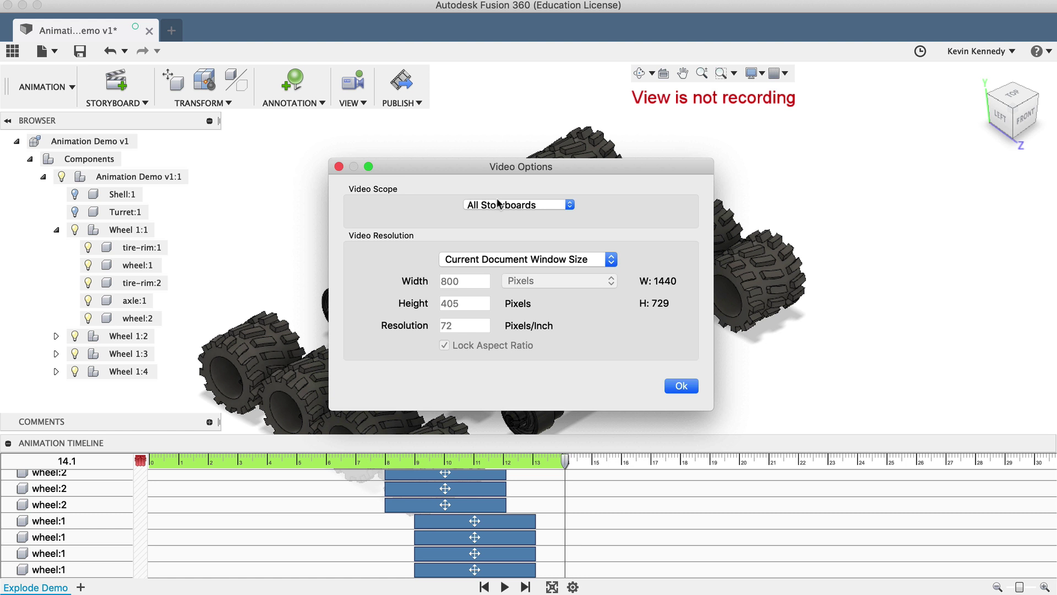
{"action": "left_click", "coordinate": [550, 208]}
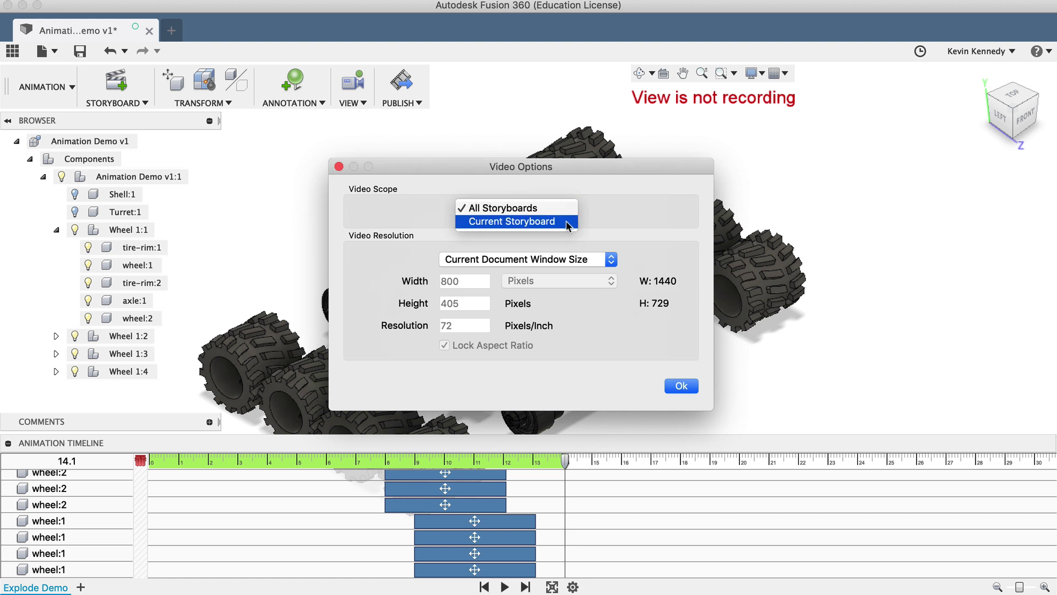
{"action": "left_click", "coordinate": [566, 220]}
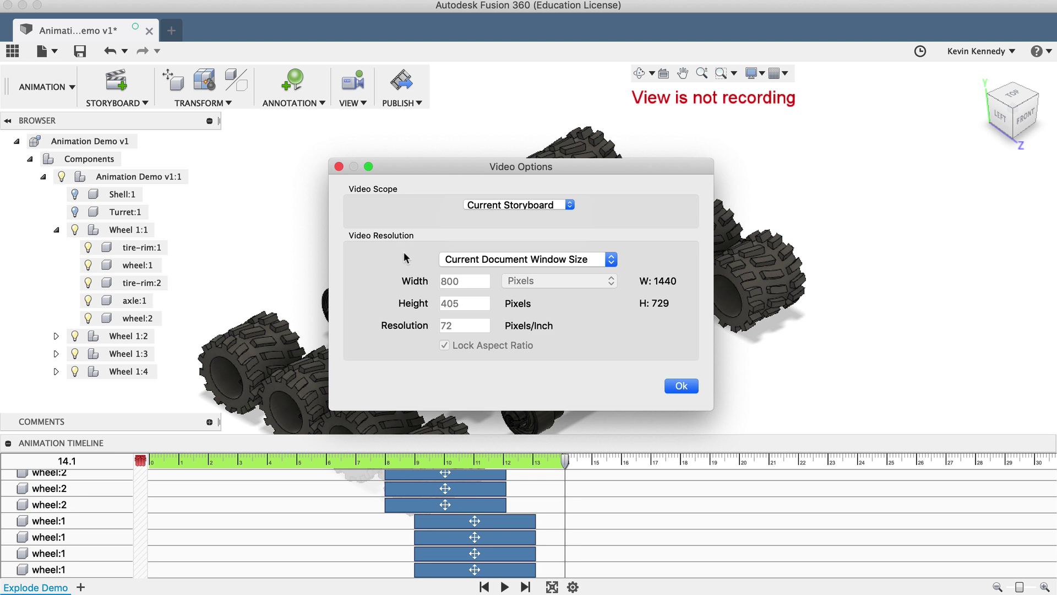
{"action": "left_click", "coordinate": [450, 265]}
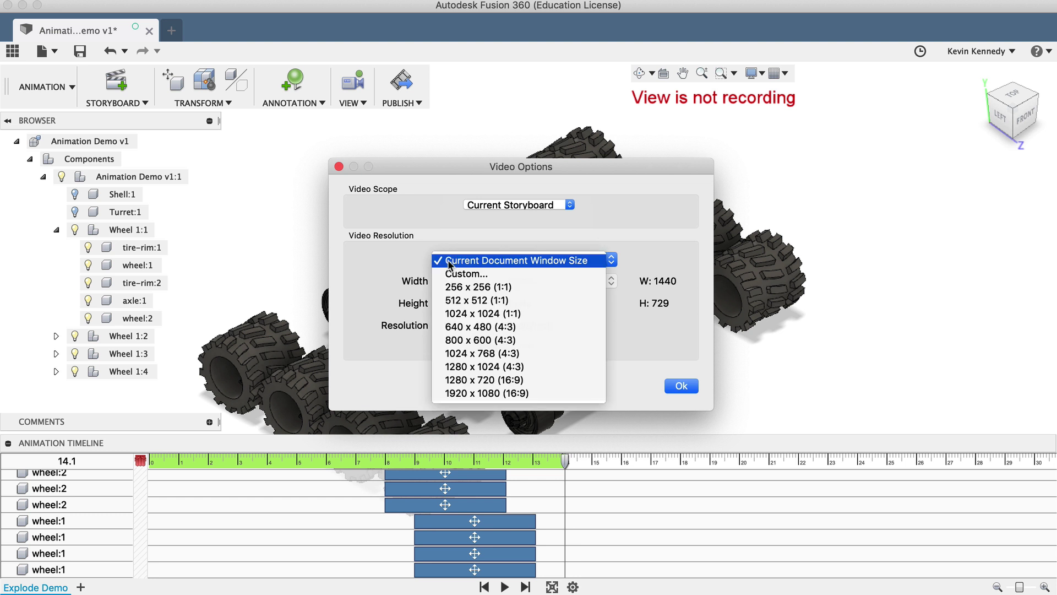
{"action": "left_click", "coordinate": [471, 394]}
{"action": "left_click", "coordinate": [673, 384]}
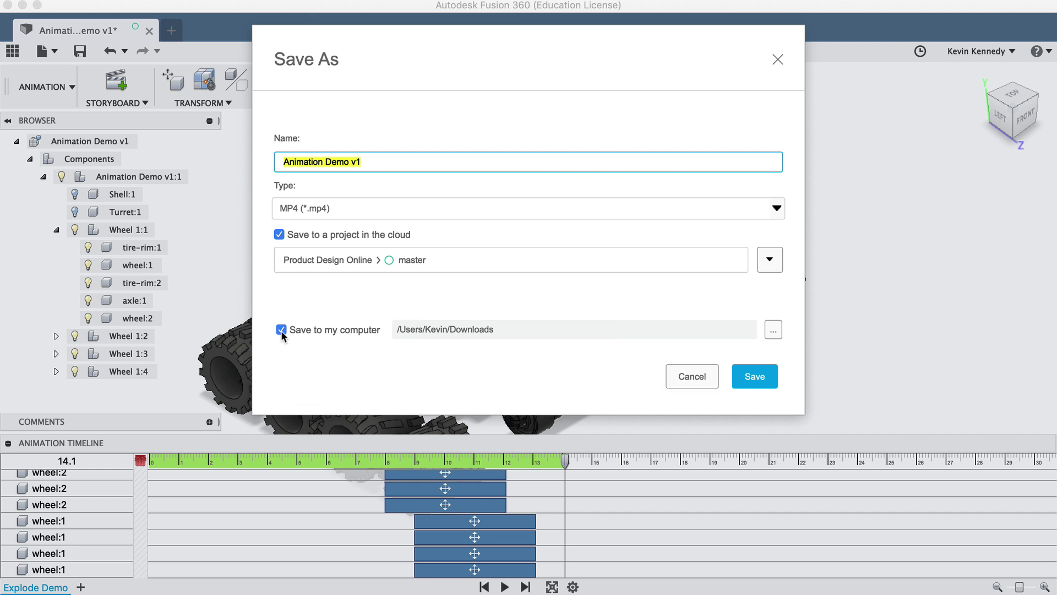
- Save the MP4 as Animation Demo v1 and show it in the Downloads stack
{"action": "left_click", "coordinate": [747, 378]}
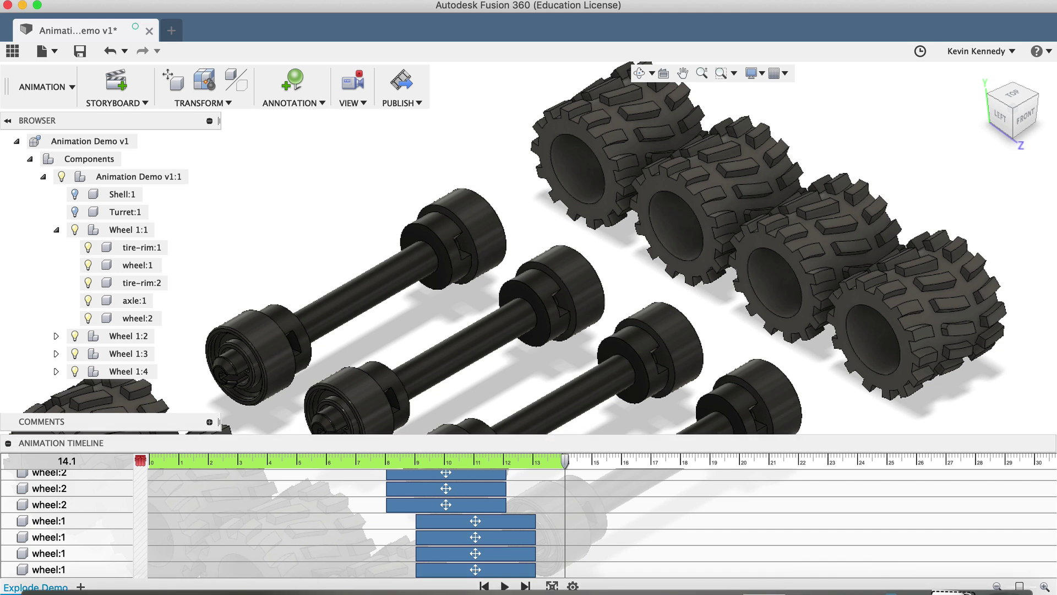
{"action": "left_click", "coordinate": [958, 587]}
- Open Animation Demo v1.mp4 in QuickTime Player and play it
{"action": "left_click", "coordinate": [955, 551]}
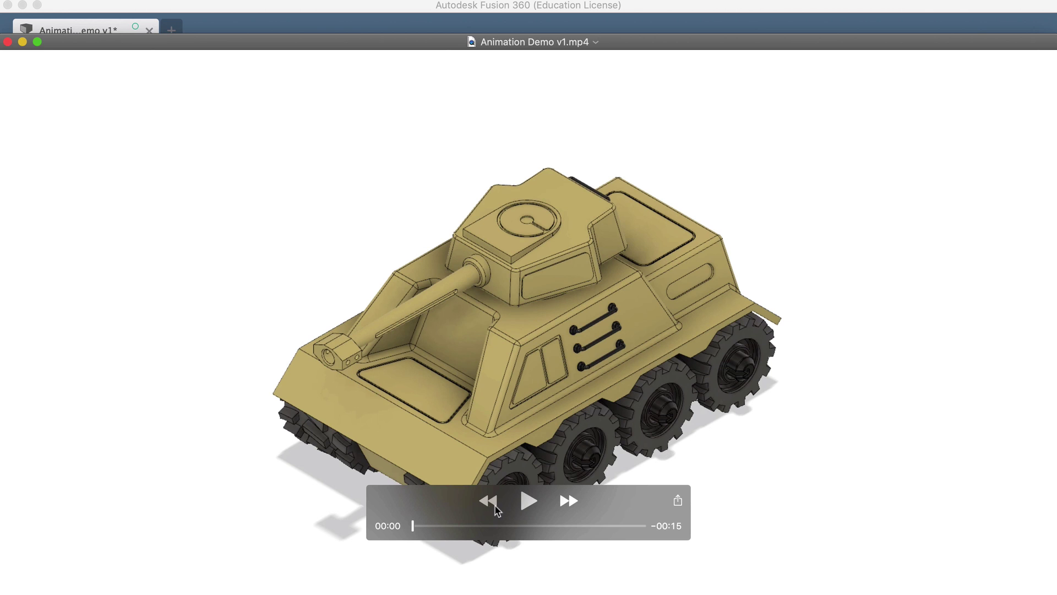
{"action": "left_click", "coordinate": [522, 502]}
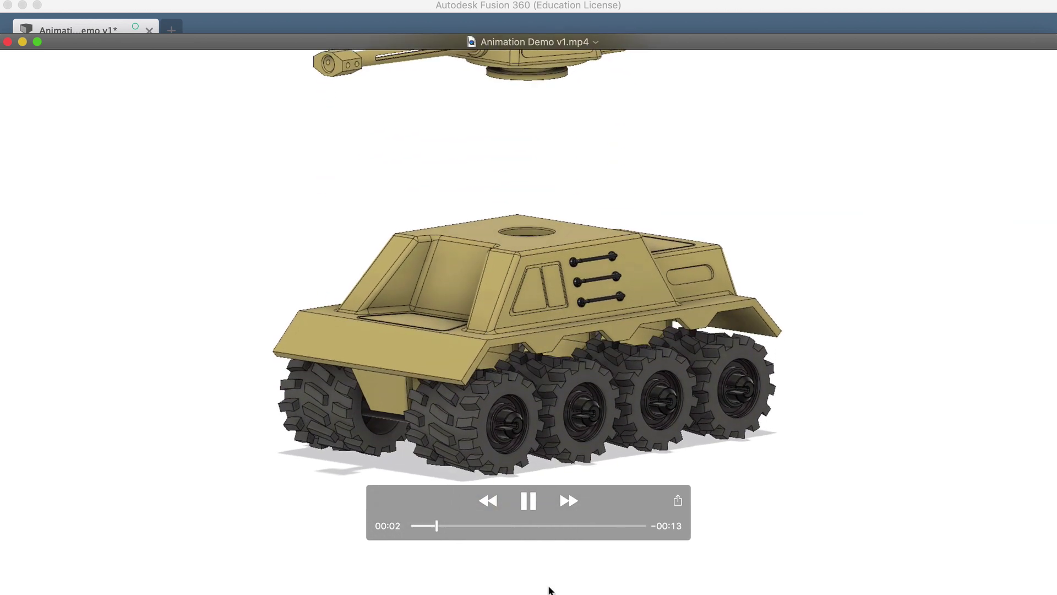